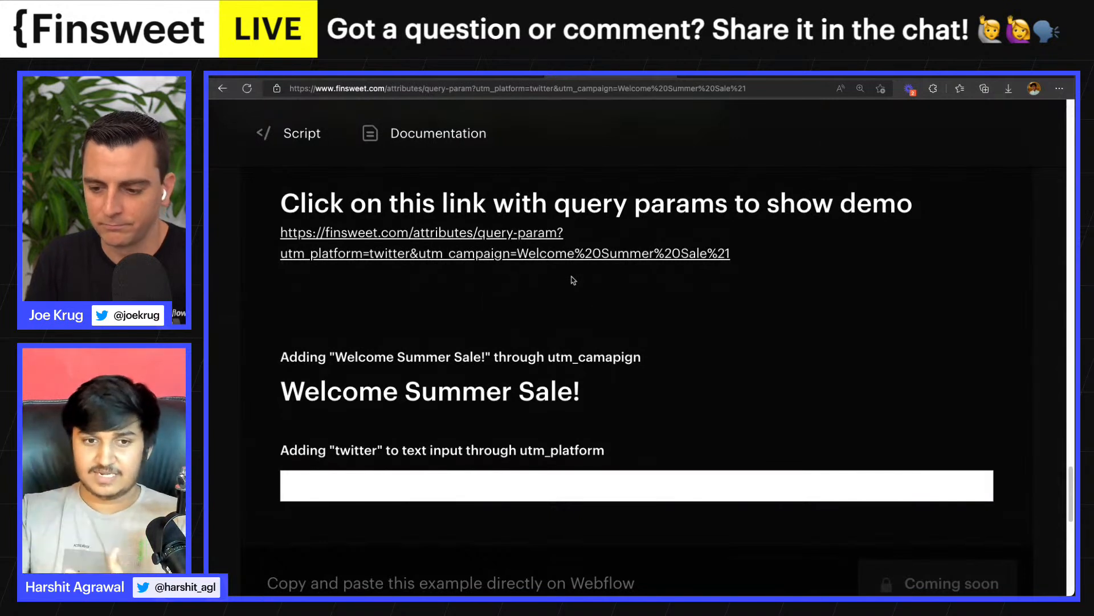
# - Load the demo link with query params utm_platform=twitter and utm_campaign=Welcome%20Summer%20Sale%21 and check the text and input of the working example
pyautogui.click(527, 257)
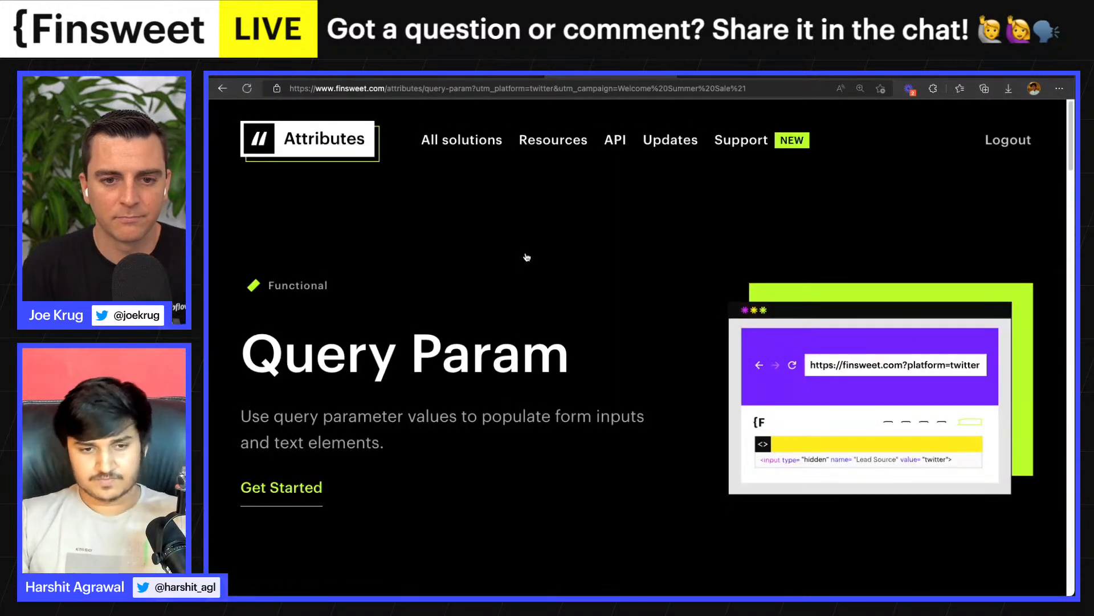
pyautogui.scroll(-7, 527, 257)
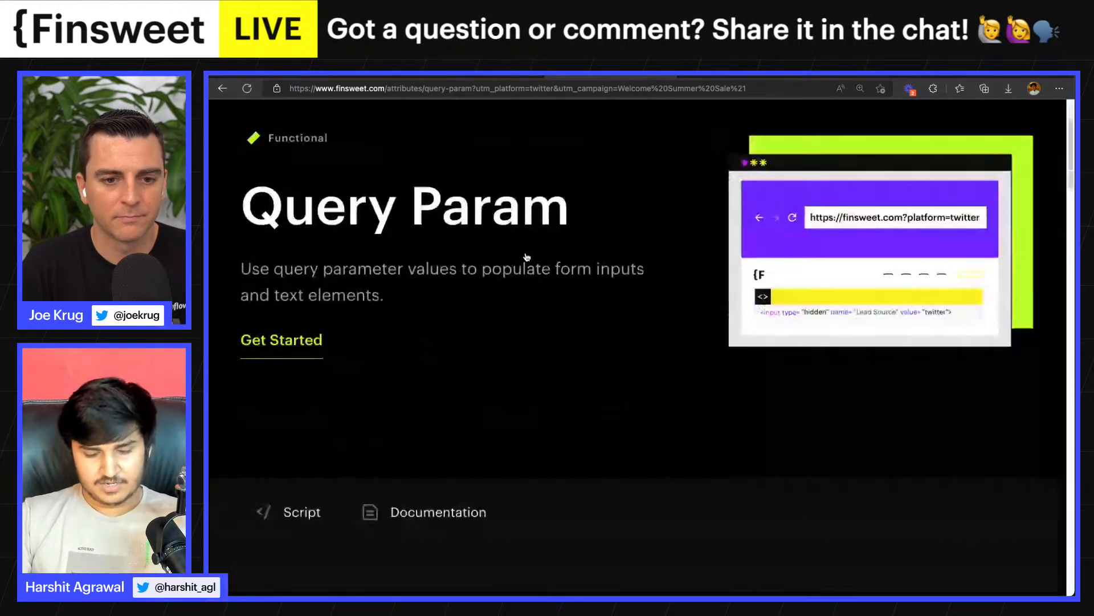
pyautogui.scroll(-10, 527, 257)
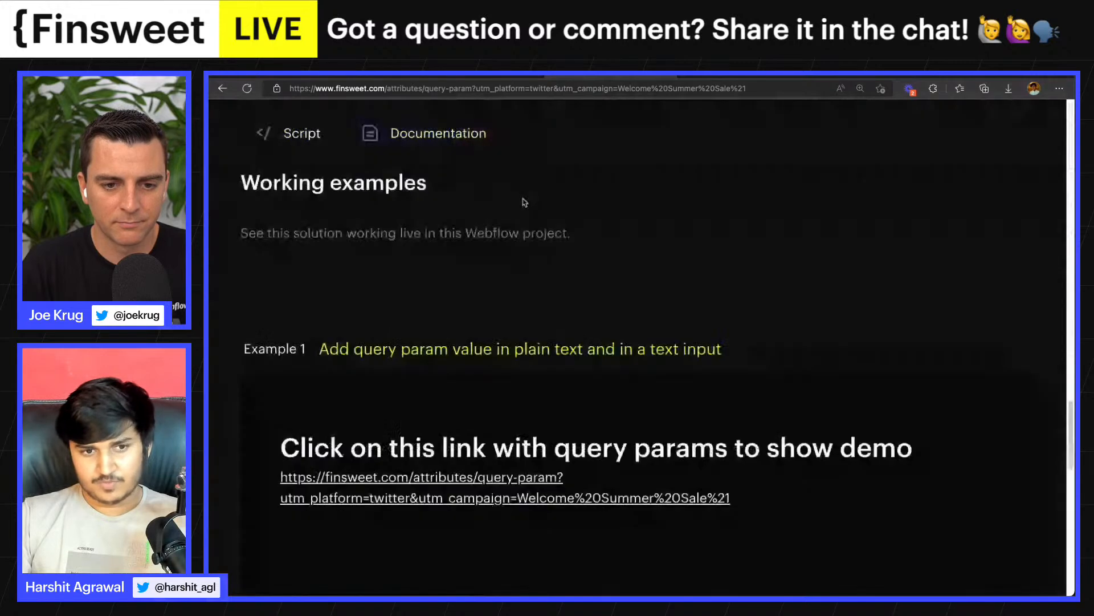
pyautogui.scroll(-5, 524, 203)
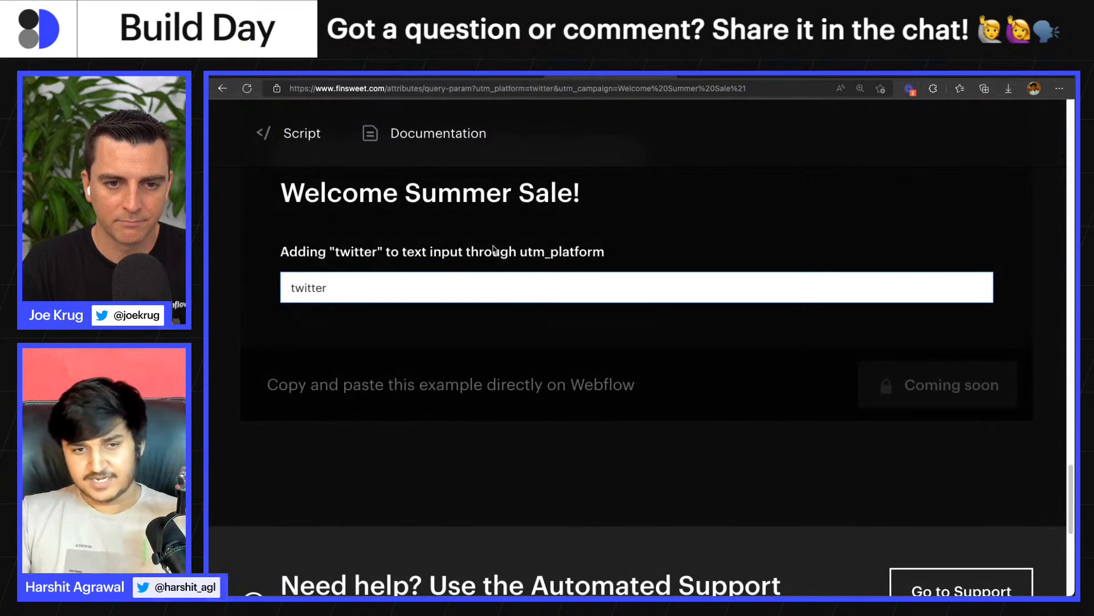
# - Copy the Query Param script from the Attributes page's Script section
pyautogui.scroll(6, 509, 259)
pyautogui.scroll(10, 509, 258)
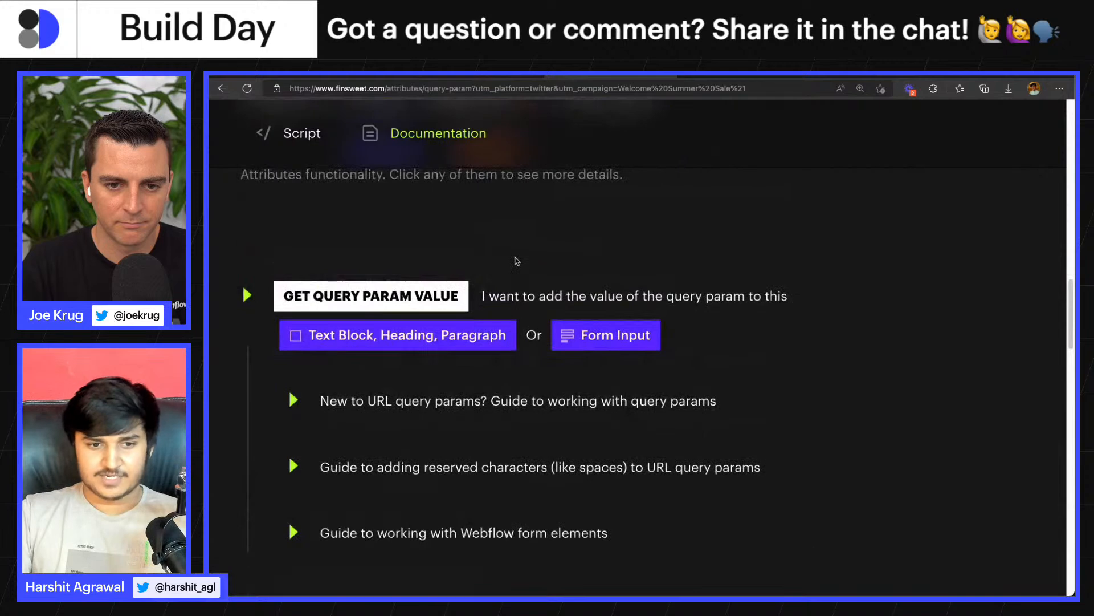
pyautogui.click(302, 133)
pyautogui.click(359, 395)
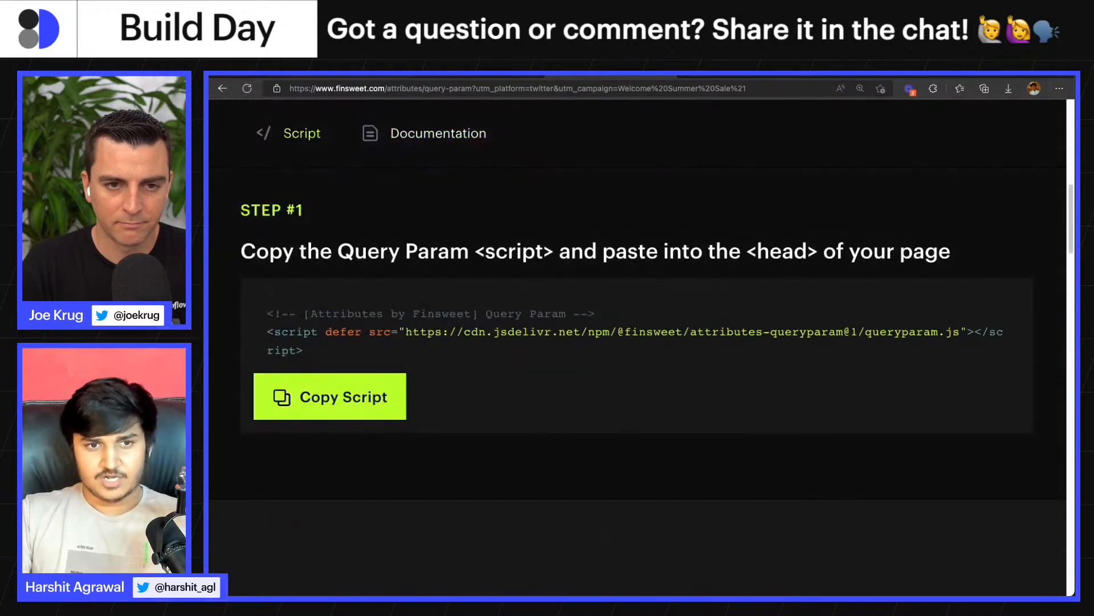
# - Switch to the Webflow project and examine the contact form's fields and submit button on the Contact Us page
pyautogui.click(353, 75)
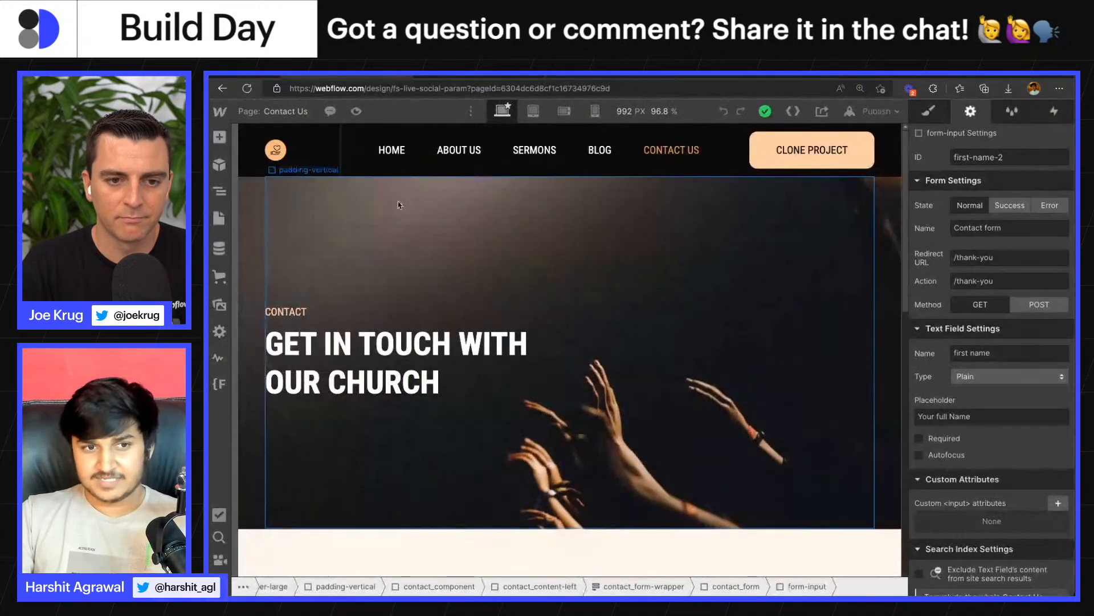
pyautogui.click(295, 118)
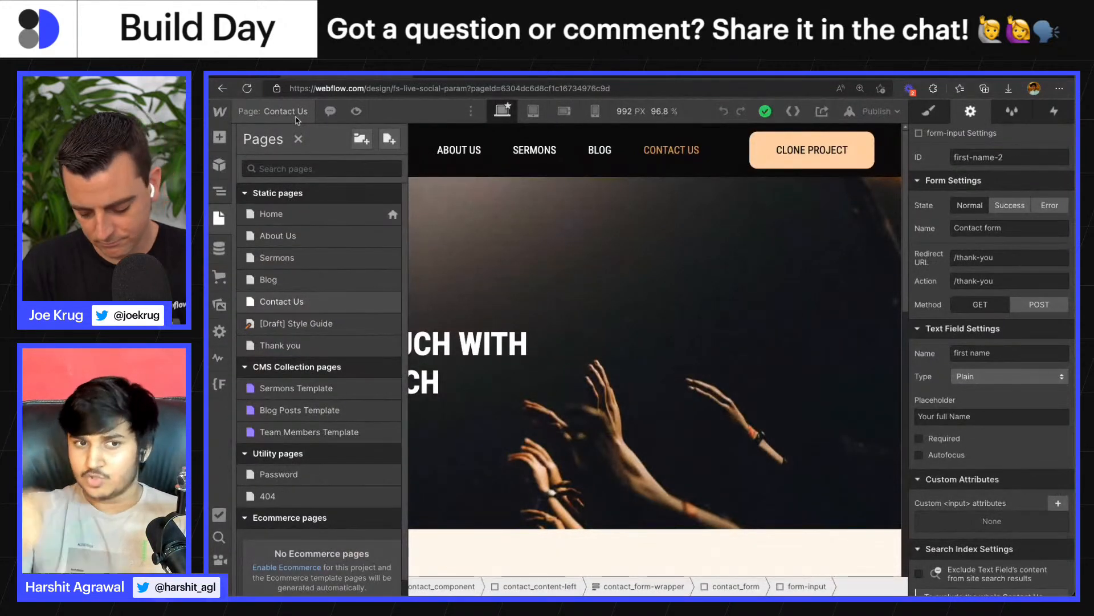
pyautogui.click(547, 257)
pyautogui.click(547, 259)
pyautogui.scroll(-5, 547, 259)
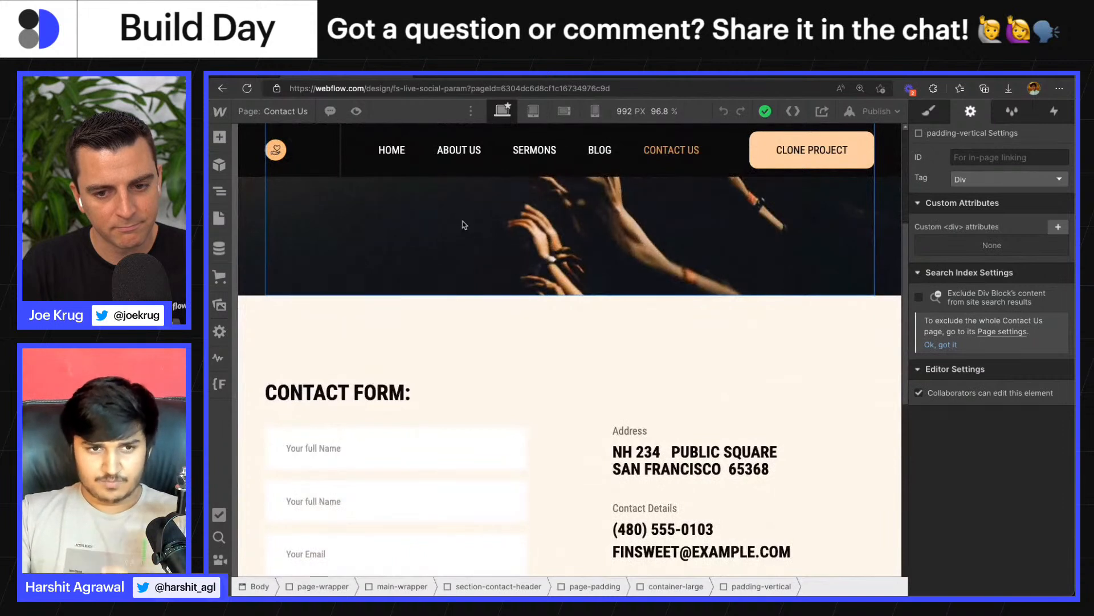
pyautogui.scroll(-1, 399, 199)
pyautogui.scroll(-1, 374, 192)
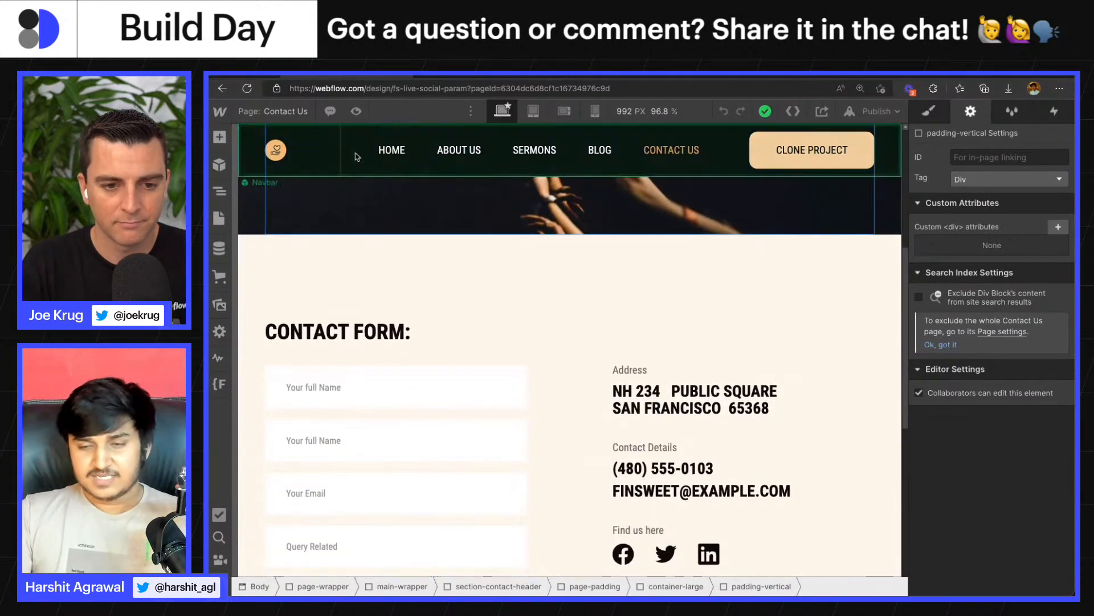
pyautogui.scroll(-2, 513, 244)
pyautogui.scroll(-1, 516, 246)
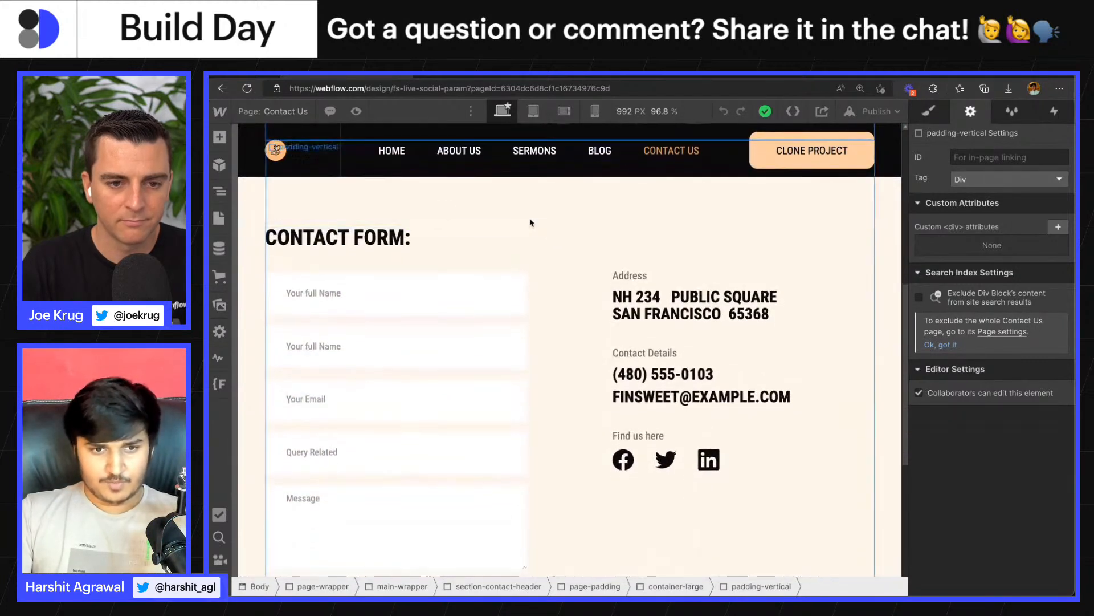
pyautogui.scroll(-1, 489, 264)
pyautogui.scroll(2, 487, 264)
pyautogui.scroll(-1, 394, 274)
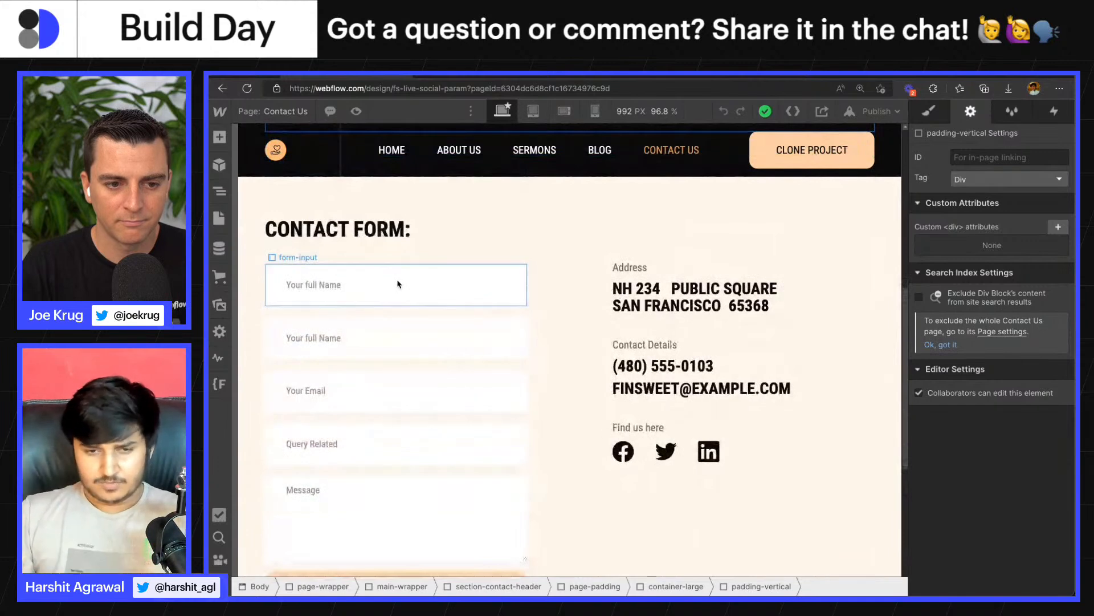
pyautogui.scroll(-1, 398, 284)
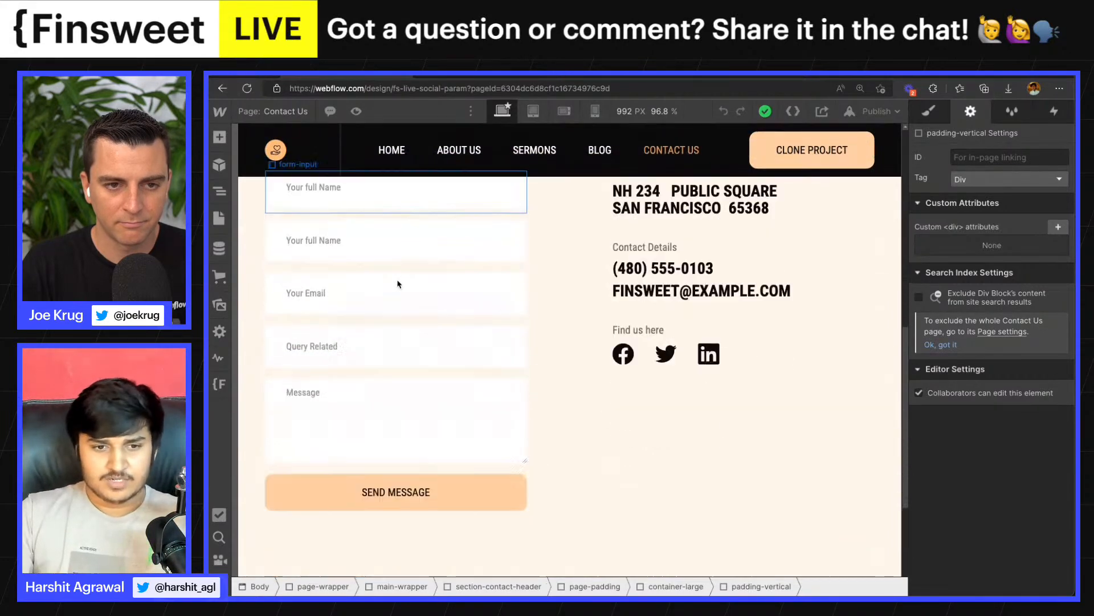
pyautogui.scroll(-2, 398, 284)
pyautogui.scroll(1, 444, 428)
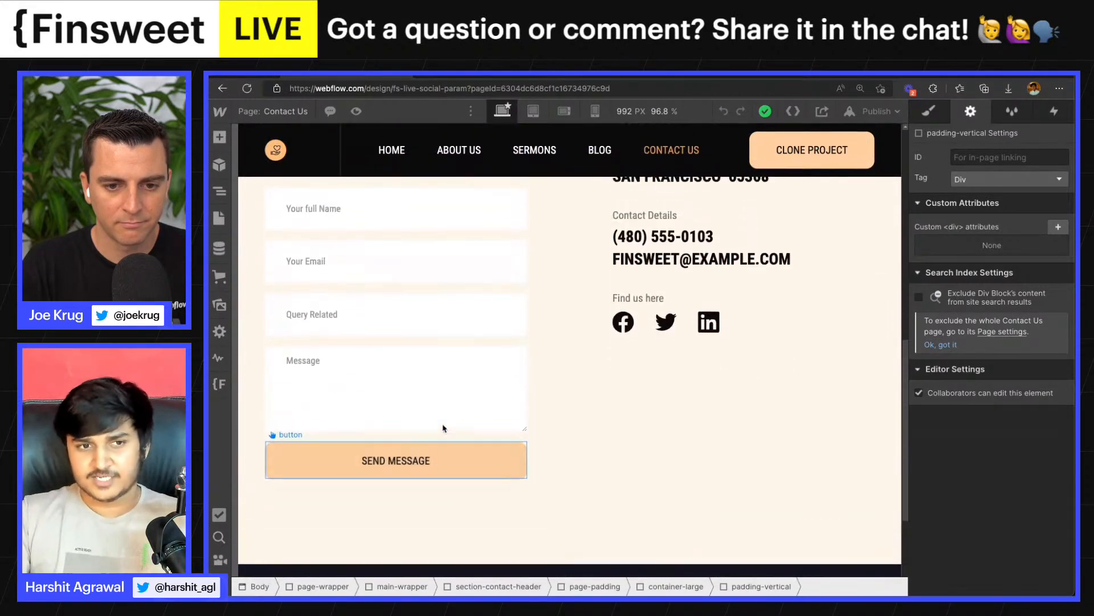
# - Open the Thank you page and inspect the NAME text span in the heading and the First name input
pyautogui.press('p')
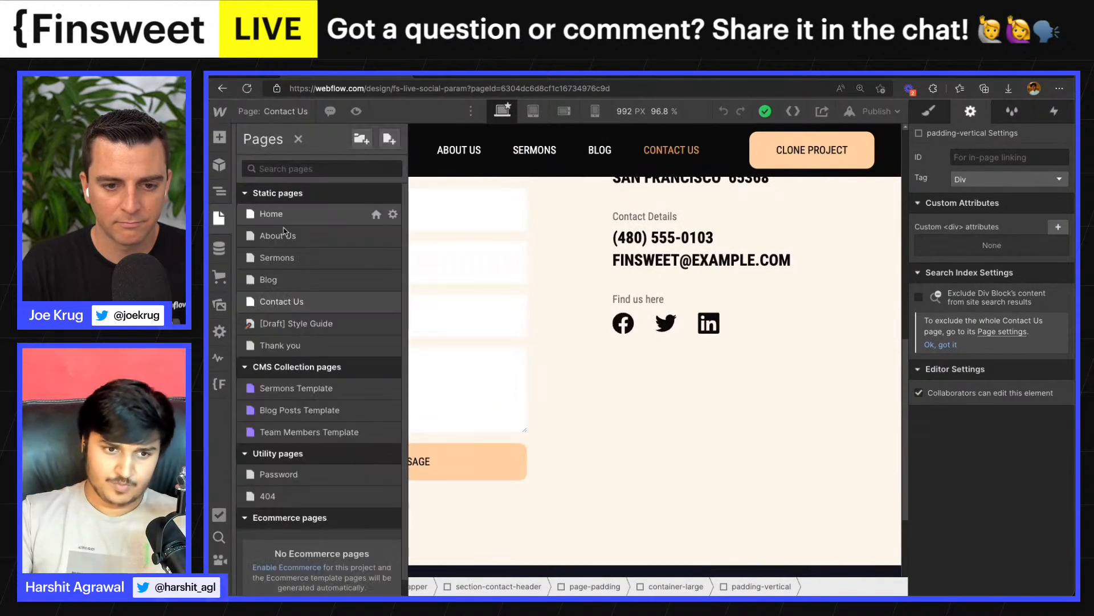
pyautogui.click(283, 345)
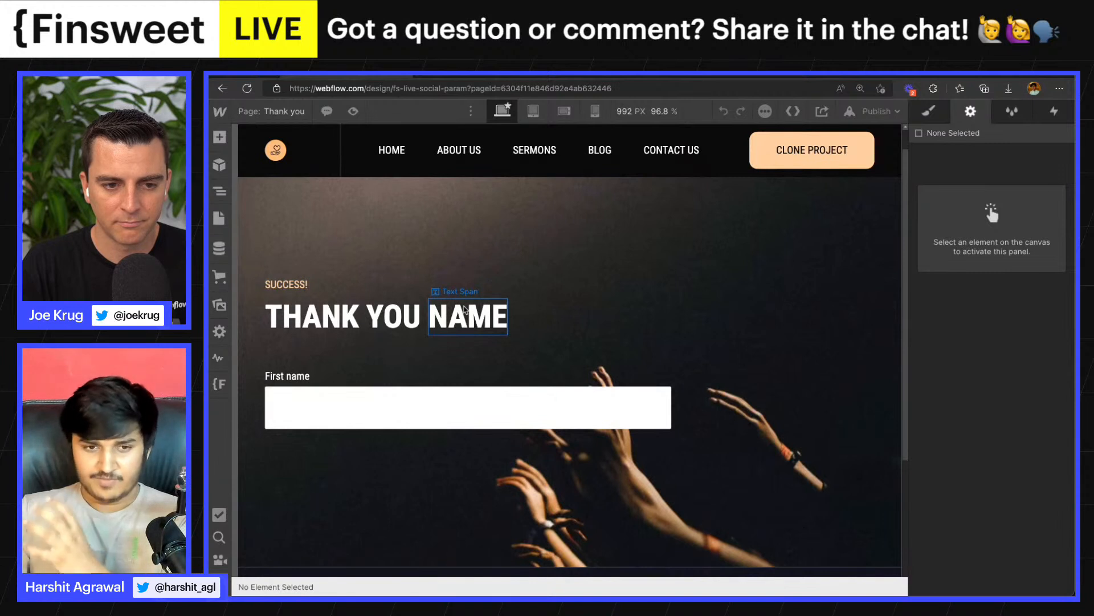
pyautogui.click(464, 310)
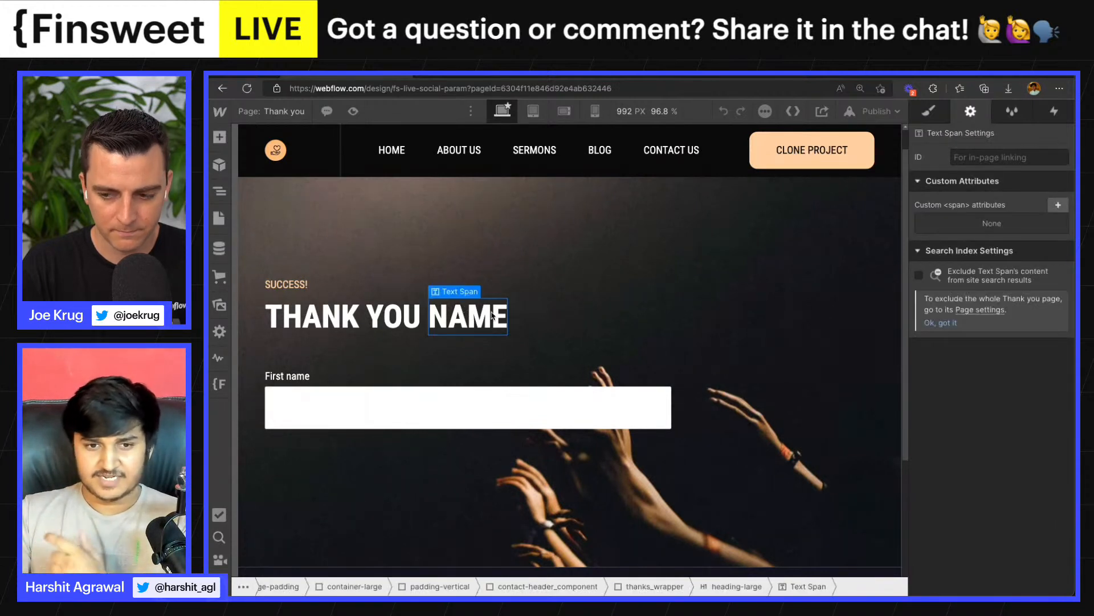
pyautogui.click(350, 407)
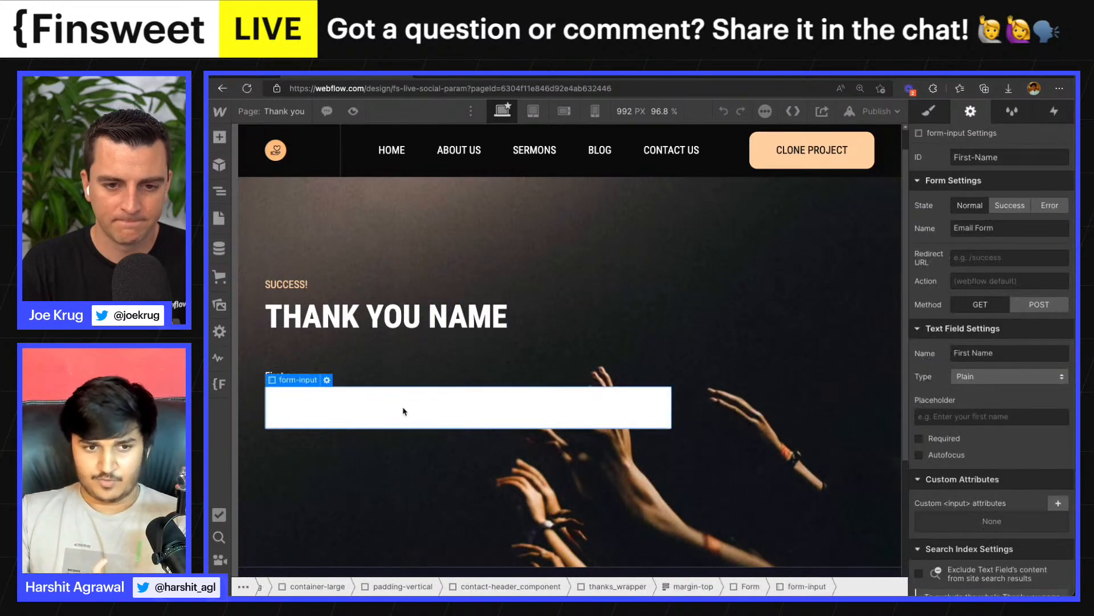
# - Paste the copied Query Param script into the Thank you page's head custom code and save the page settings
pyautogui.click(634, 74)
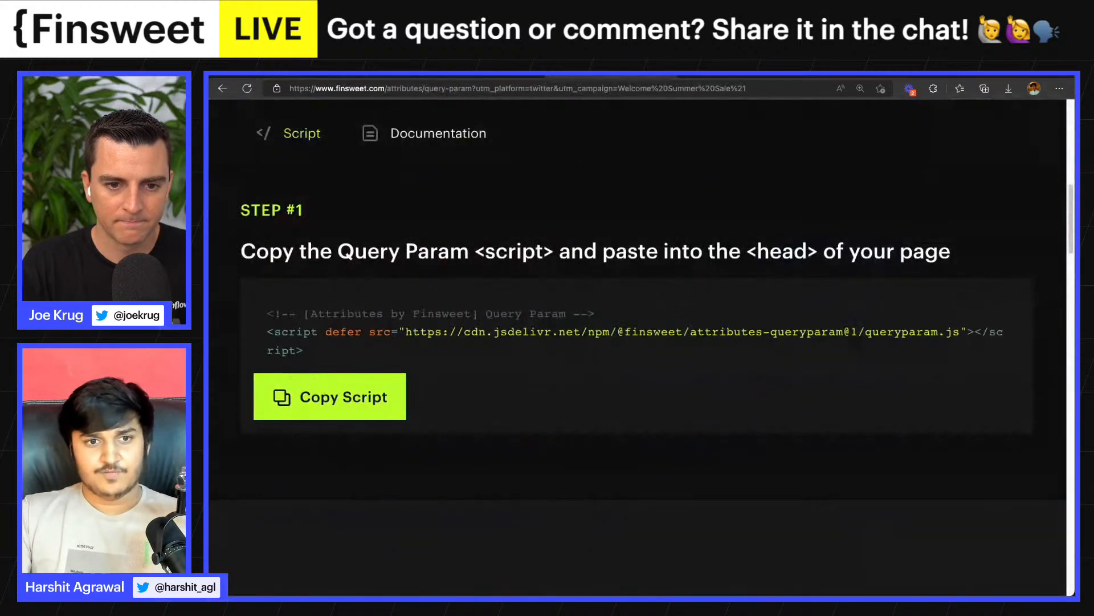
pyautogui.click(354, 77)
pyautogui.click(219, 219)
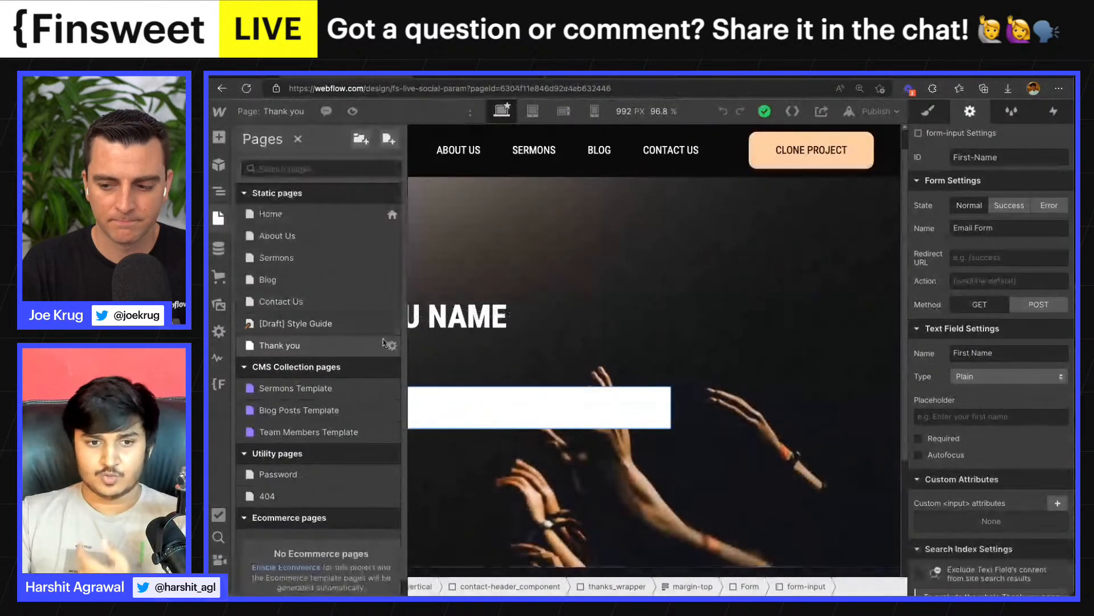
pyautogui.click(392, 348)
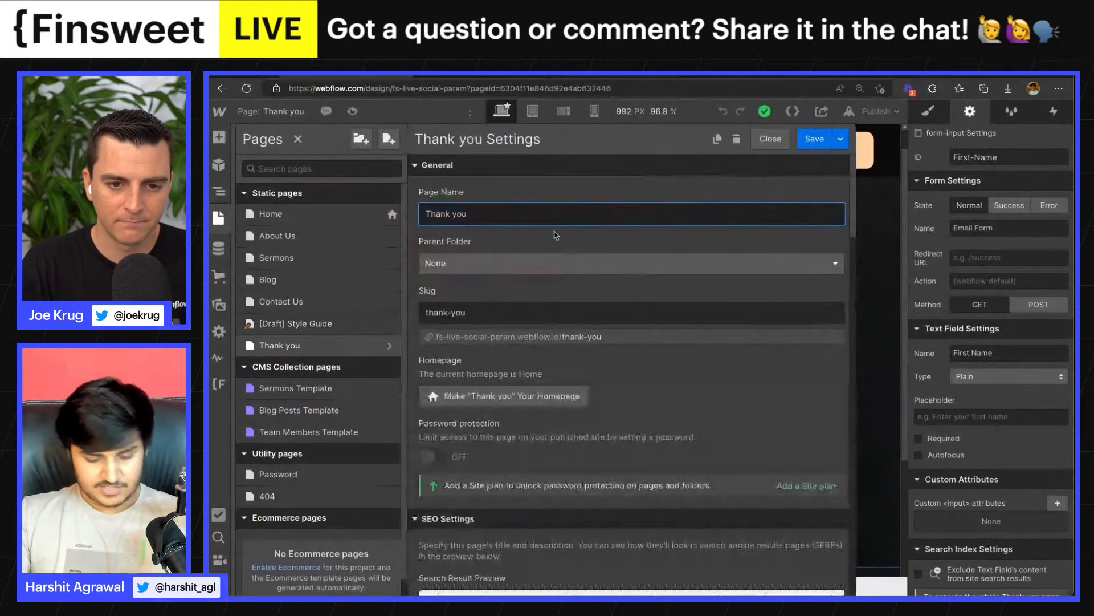
pyautogui.scroll(-1, 556, 237)
pyautogui.scroll(-15, 556, 236)
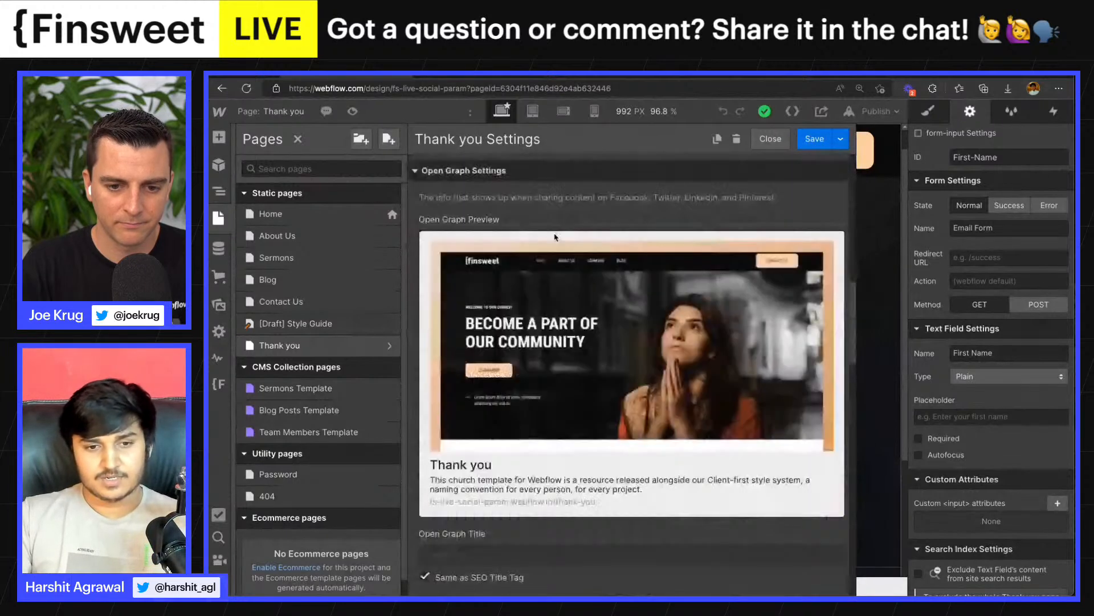
pyautogui.scroll(-10, 557, 237)
pyautogui.click(498, 335)
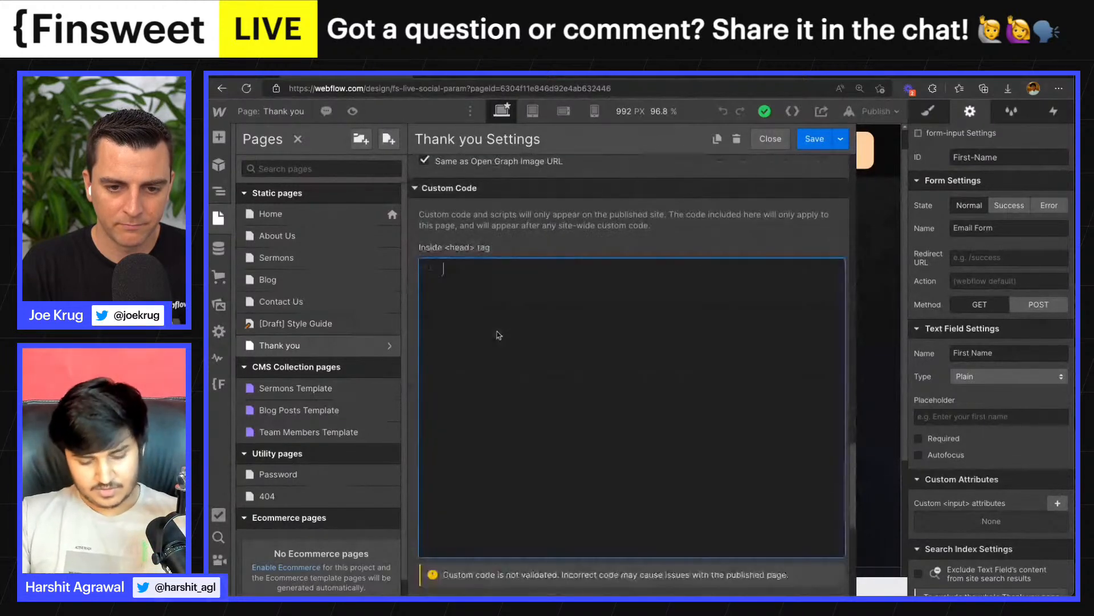
pyautogui.hotkey('ctrl', 'v')
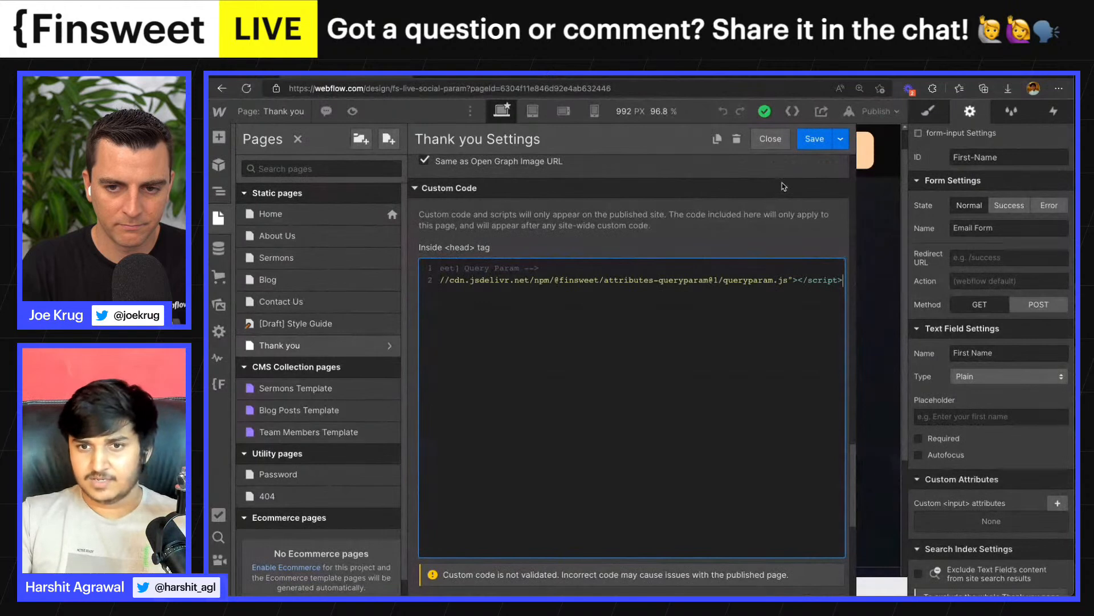
pyautogui.click(814, 140)
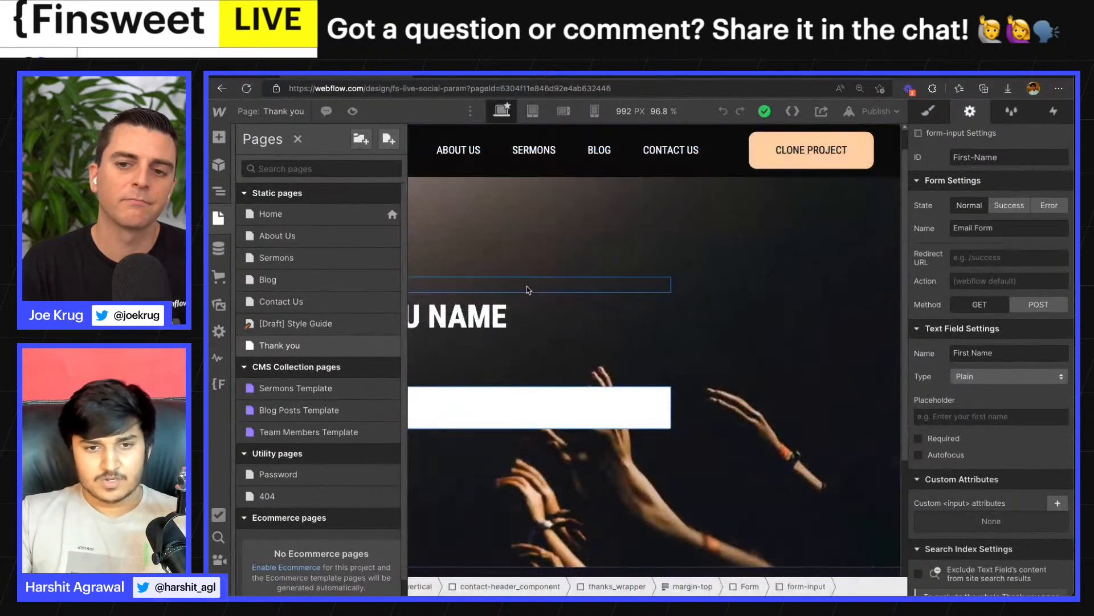
pyautogui.click(506, 210)
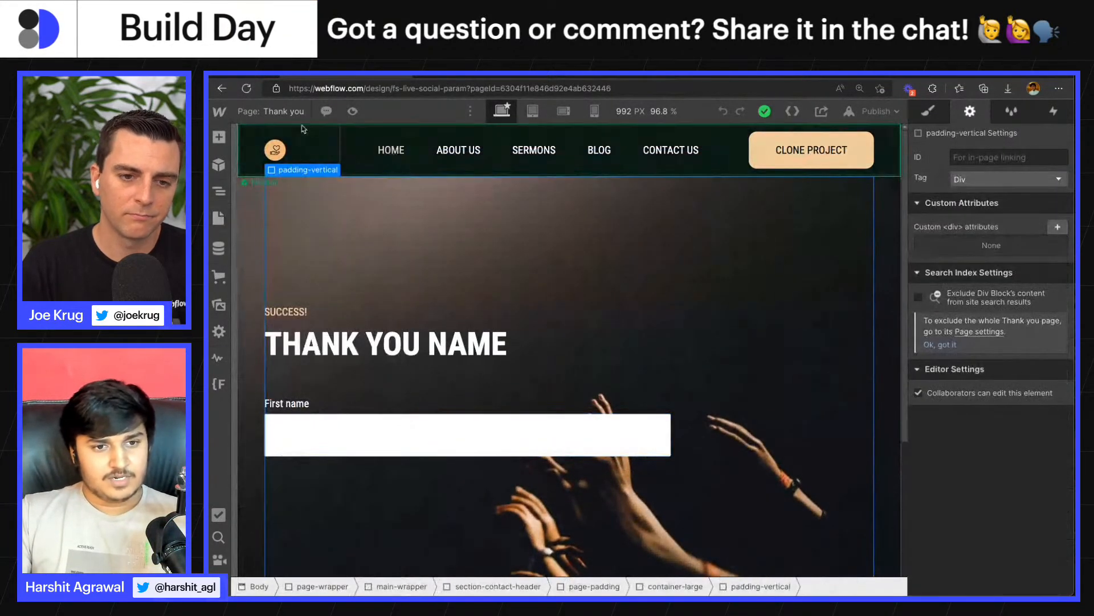
# - Open the Contact Us page and clear the contact form's Redirect URL
pyautogui.click(285, 114)
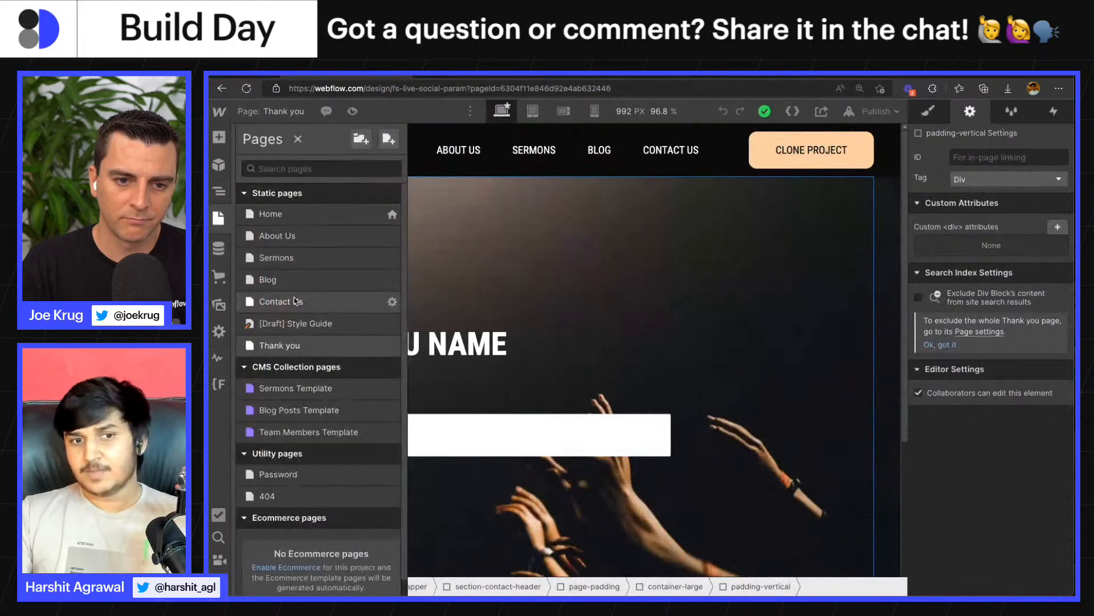
pyautogui.click(294, 301)
pyautogui.scroll(-7, 399, 274)
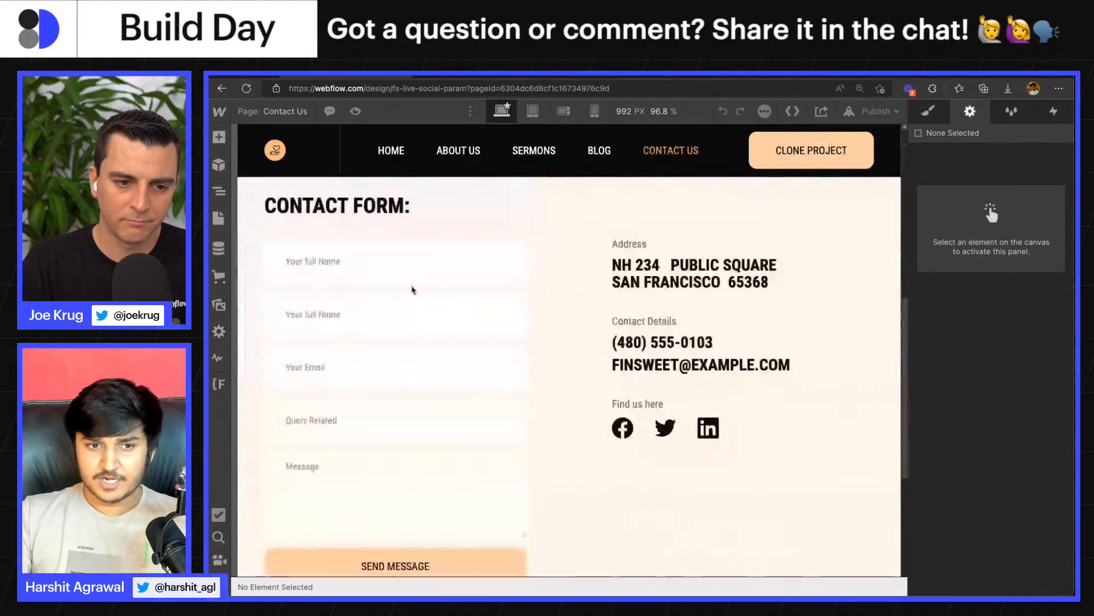
pyautogui.click(379, 249)
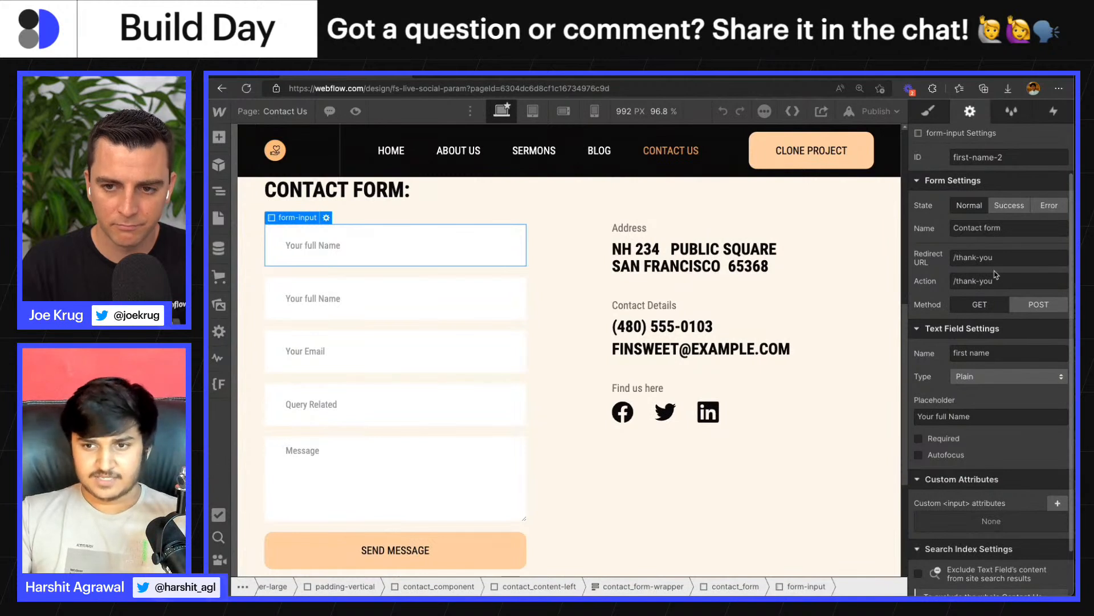
pyautogui.tripleClick(1003, 258)
pyautogui.press('BackSpace')
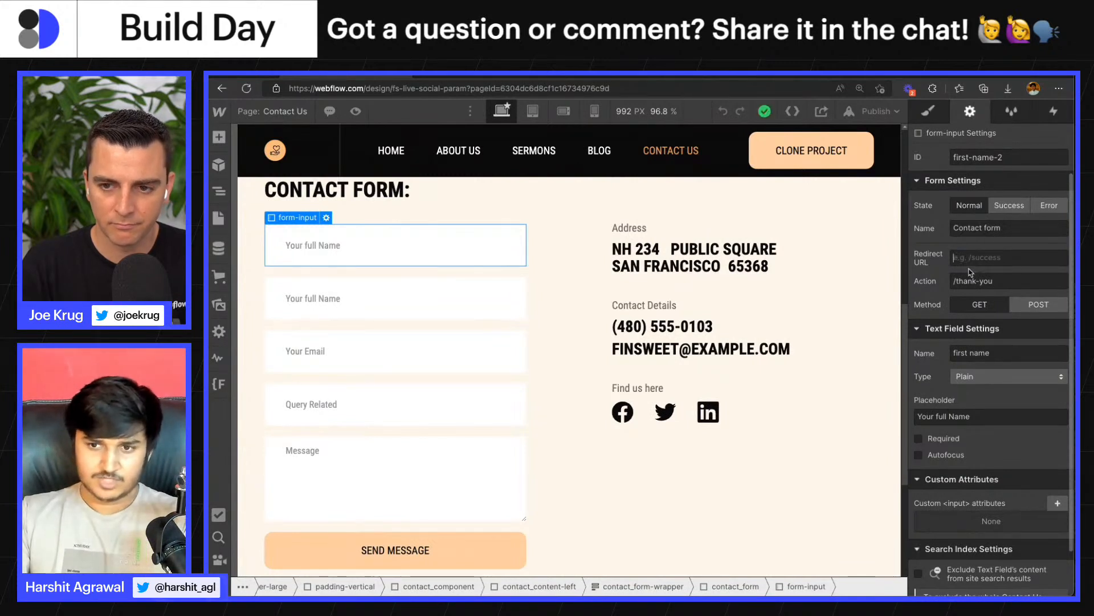
# - Review the contact form's Action path and select GET as its submission method
pyautogui.tripleClick(1010, 277)
pyautogui.click(1012, 278)
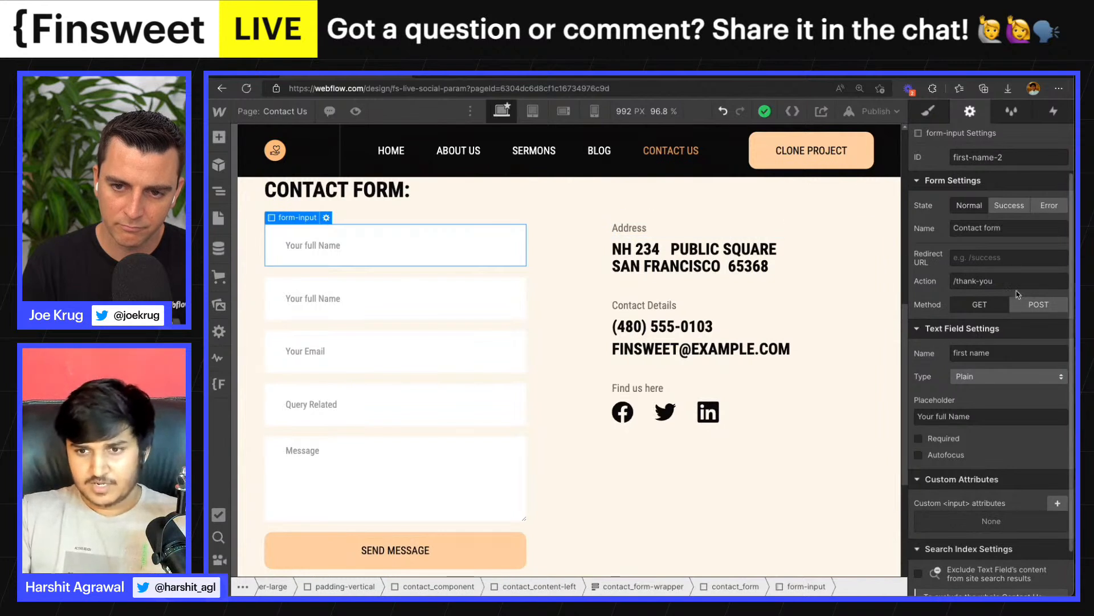
pyautogui.click(989, 303)
pyautogui.tripleClick(1002, 280)
pyautogui.click(944, 278)
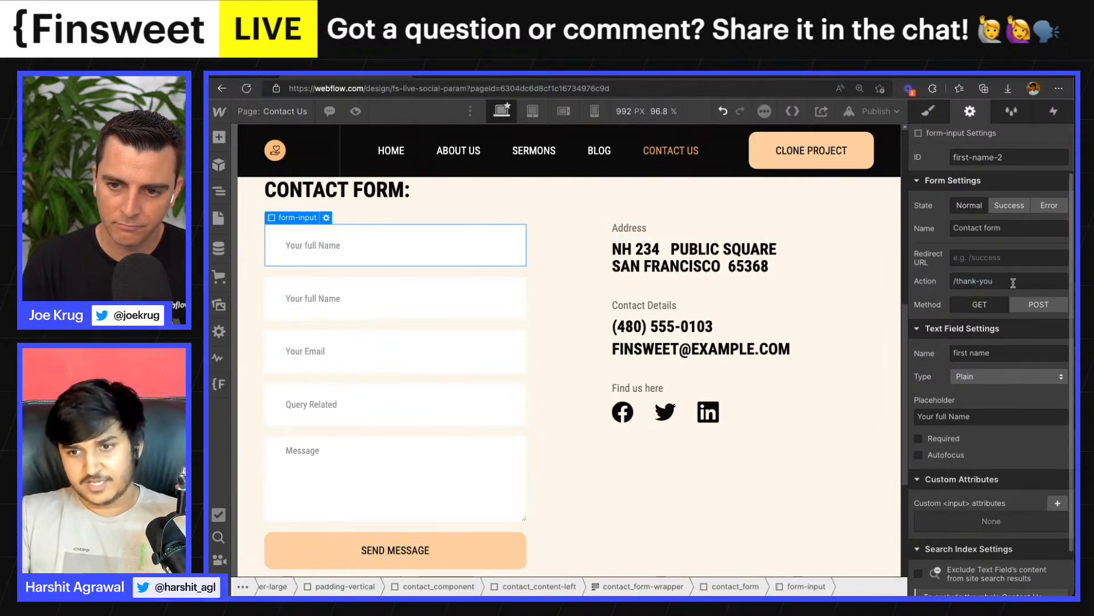
# - Open the Thank you page in the Webflow Designer
pyautogui.click(272, 111)
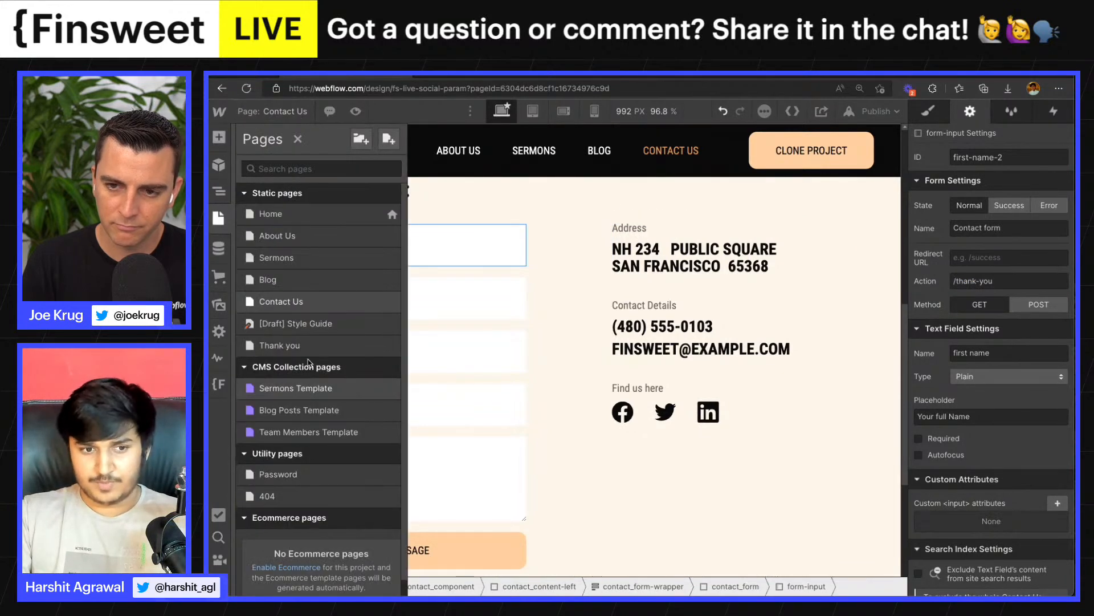
pyautogui.click(336, 346)
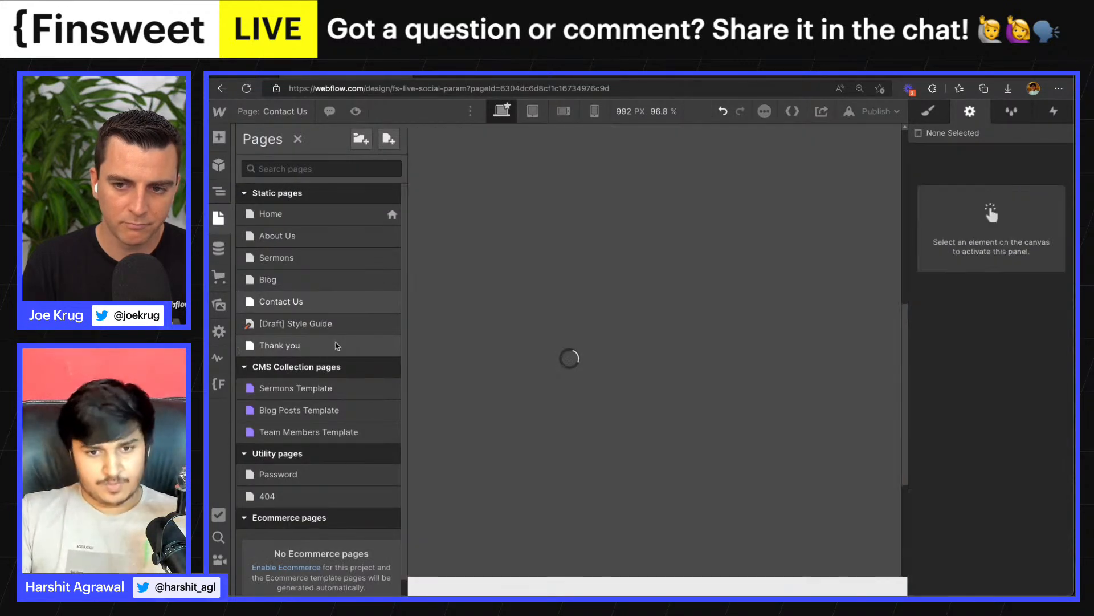
pyautogui.scroll(-1, 410, 289)
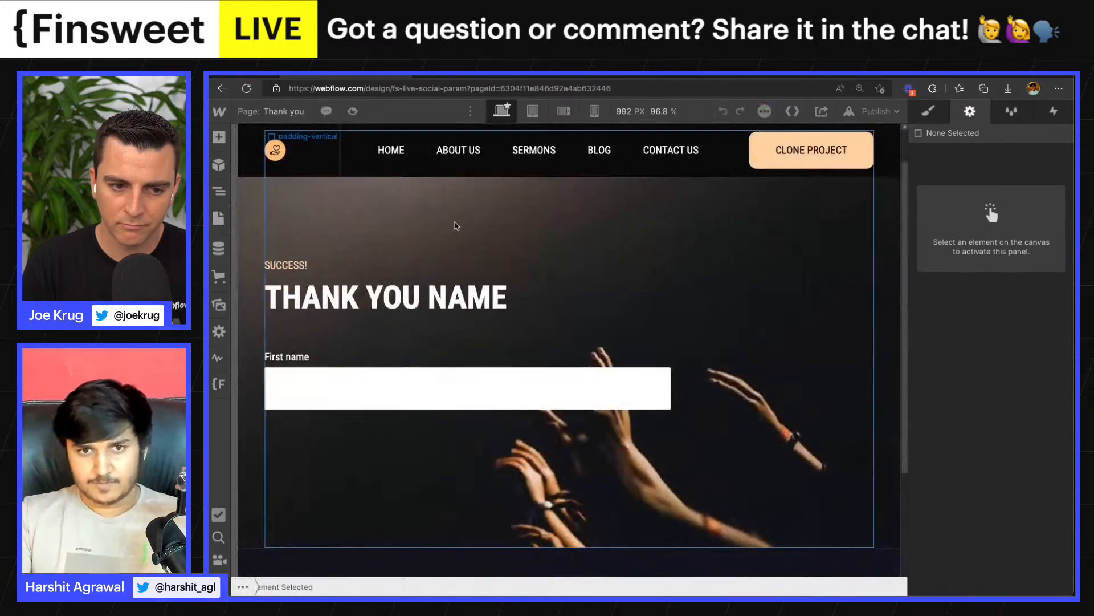
# - Switch to the Finsweet Query Param documentation and expand the Get Query Param Value section
pyautogui.click(586, 74)
pyautogui.scroll(-8, 501, 332)
pyautogui.scroll(-4, 501, 333)
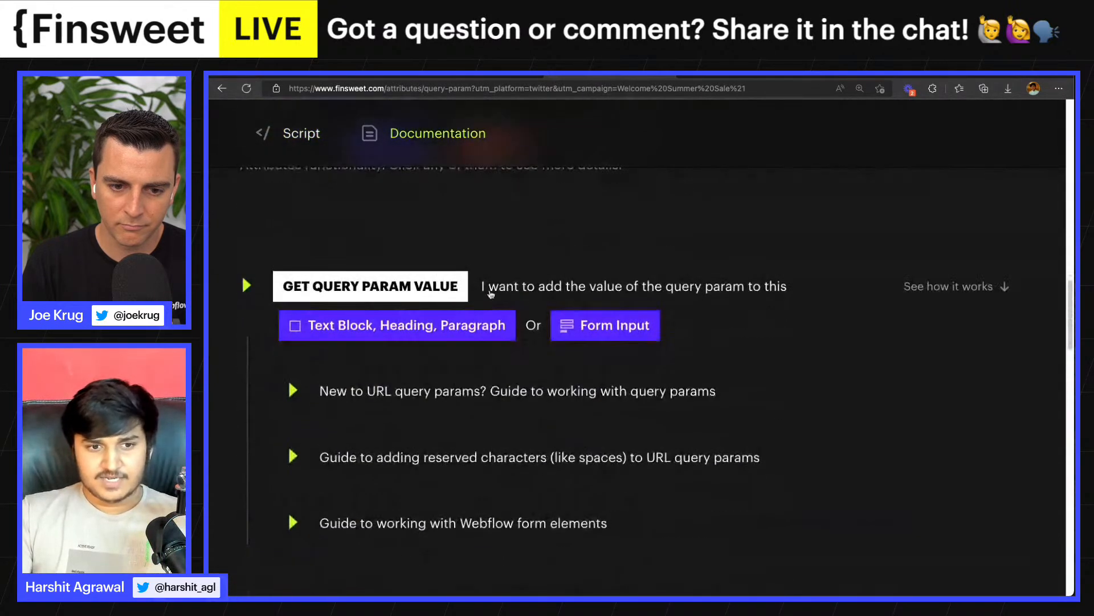
pyautogui.click(501, 271)
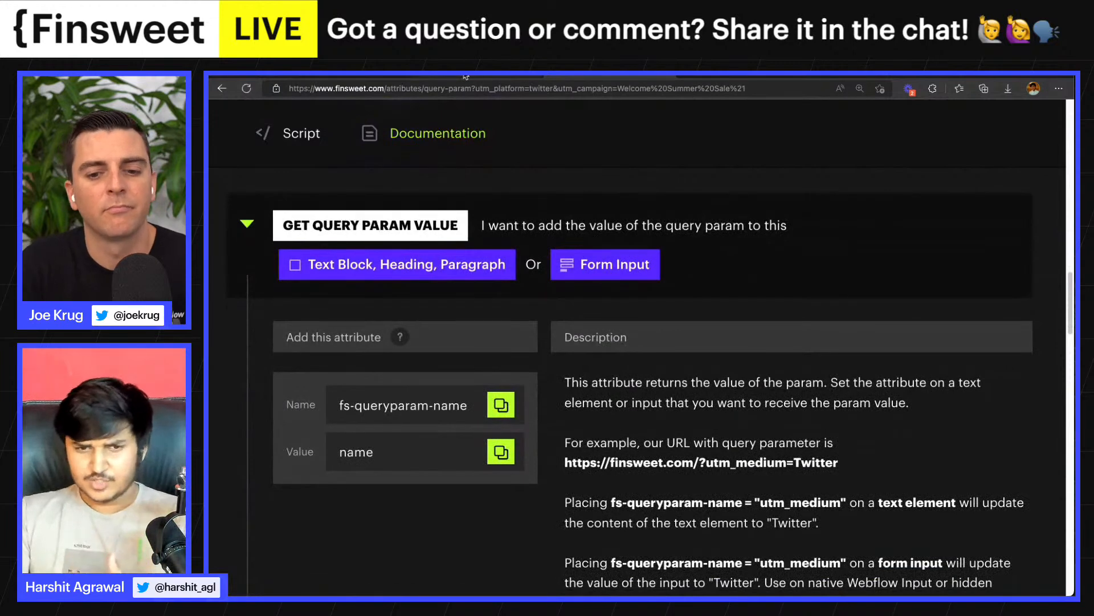
# - Reload the live Contact Us page and go to its contact form
pyautogui.click(464, 76)
pyautogui.scroll(-3, 476, 342)
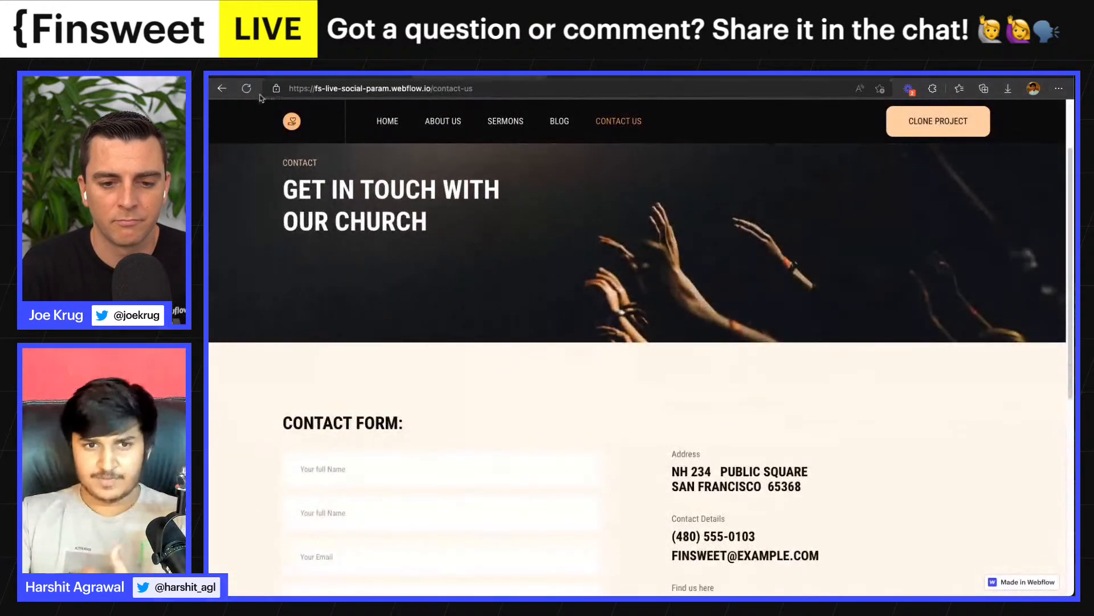
pyautogui.click(247, 88)
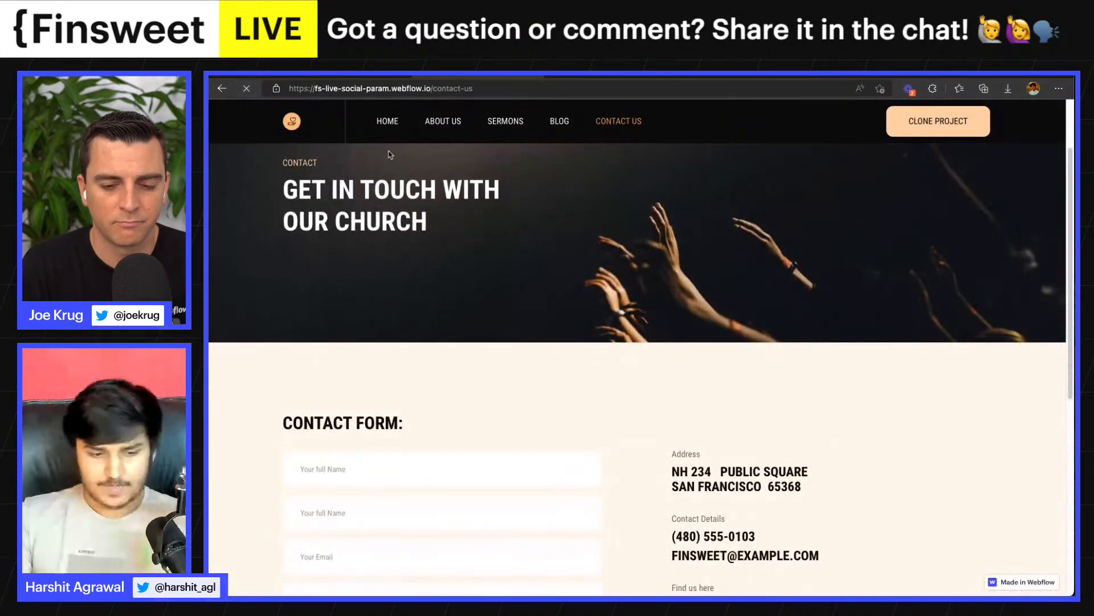
pyautogui.scroll(-5, 408, 150)
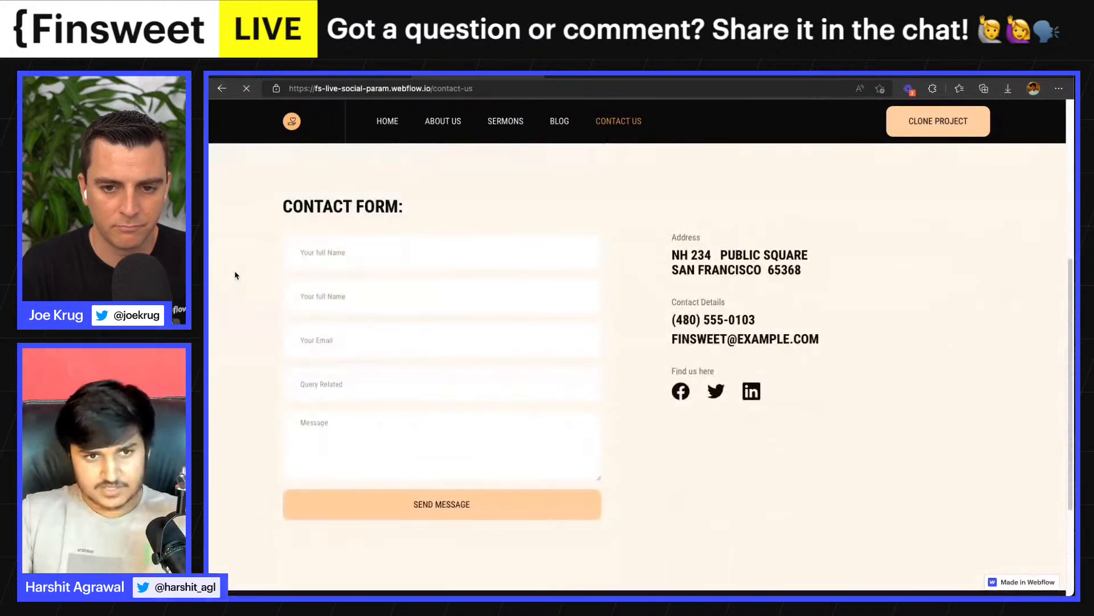
# - Return to the Webflow Designer and publish the site to its selected webflow.io domain
pyautogui.click(376, 75)
pyautogui.click(878, 116)
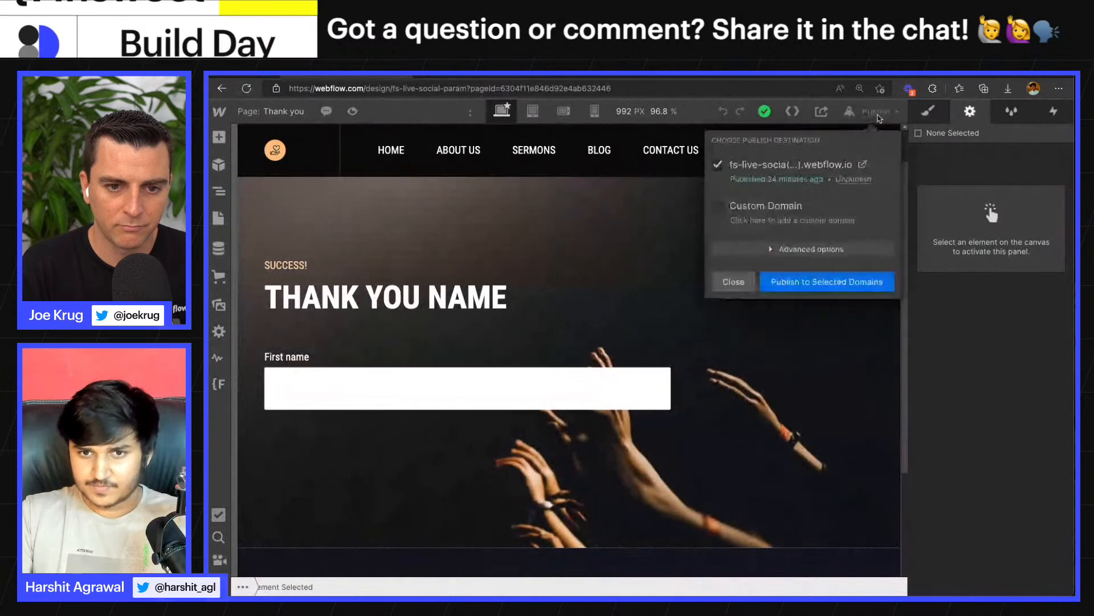
pyautogui.click(826, 282)
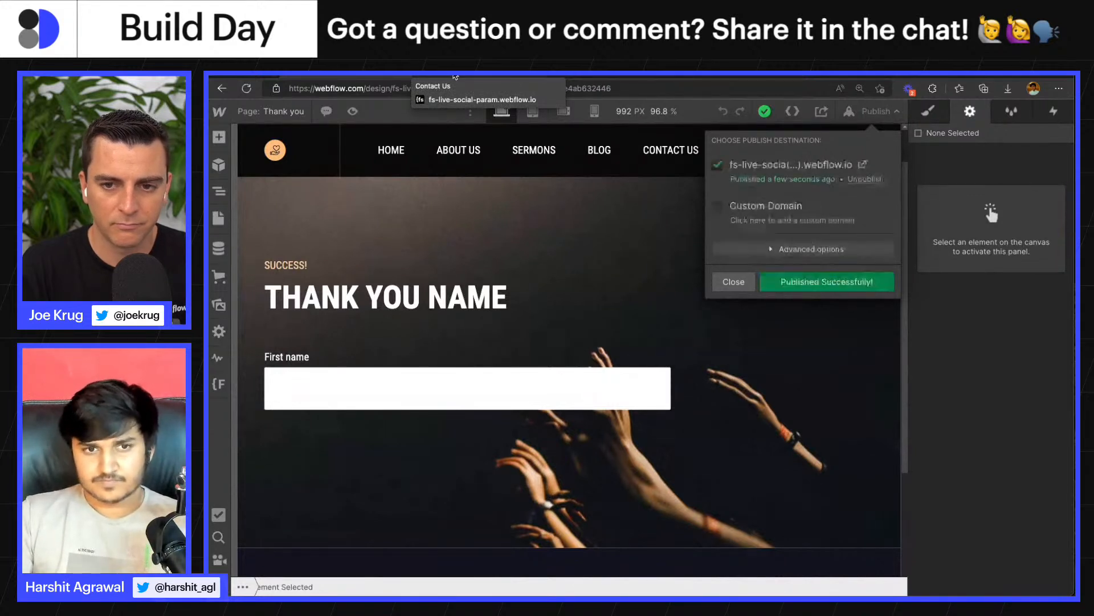
# - Enter the sender's first name and last name in the two name fields of the live contact form
pyautogui.click(454, 75)
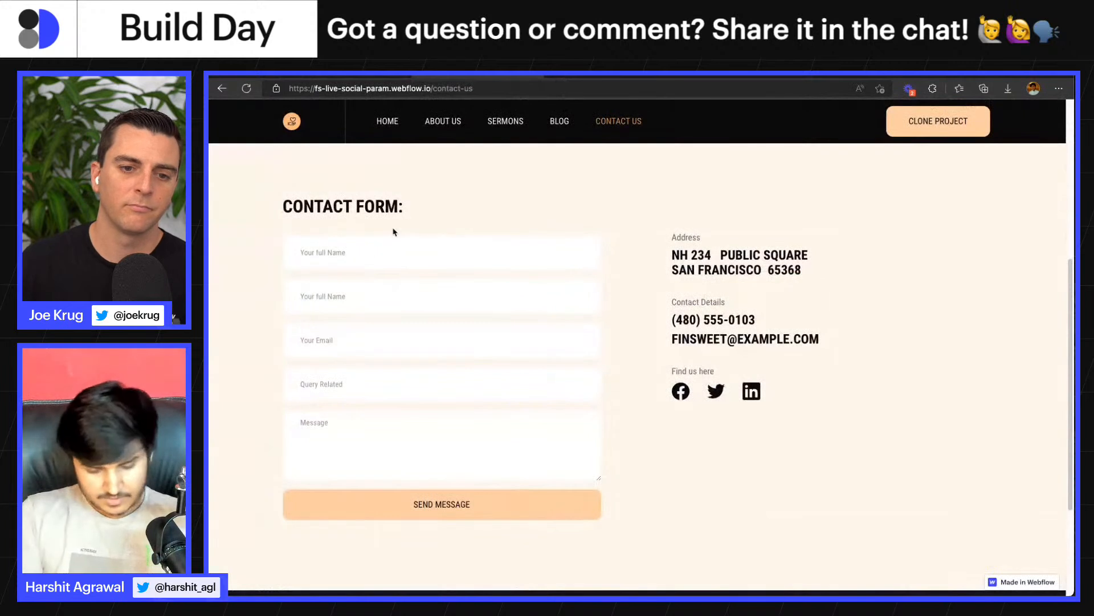
pyautogui.write('Ha')
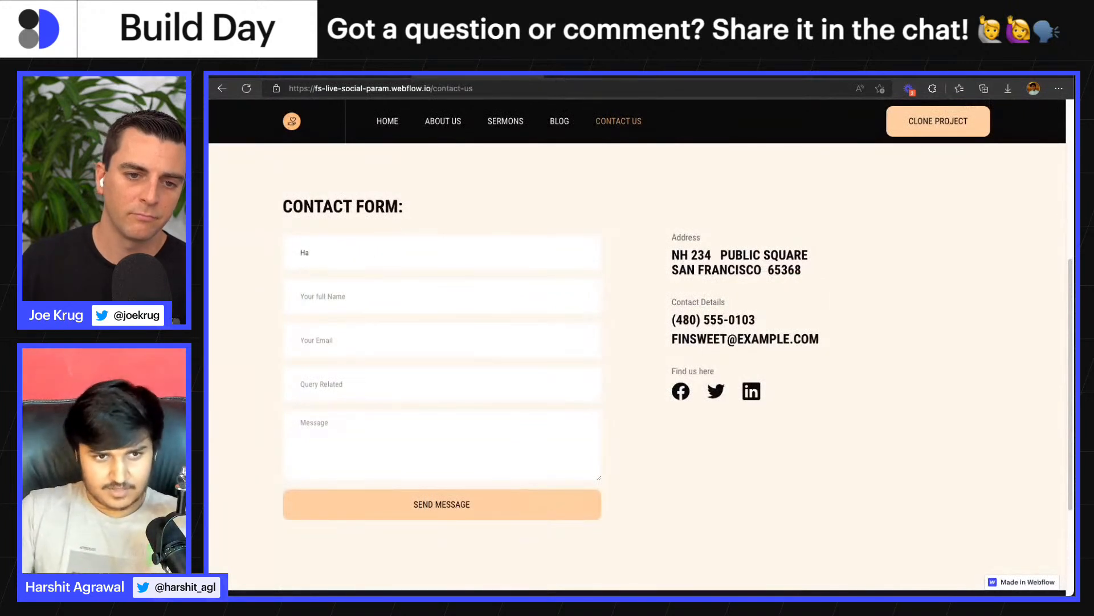
pyautogui.press('BackSpace')
pyautogui.press('BackSpace')
pyautogui.write('H')
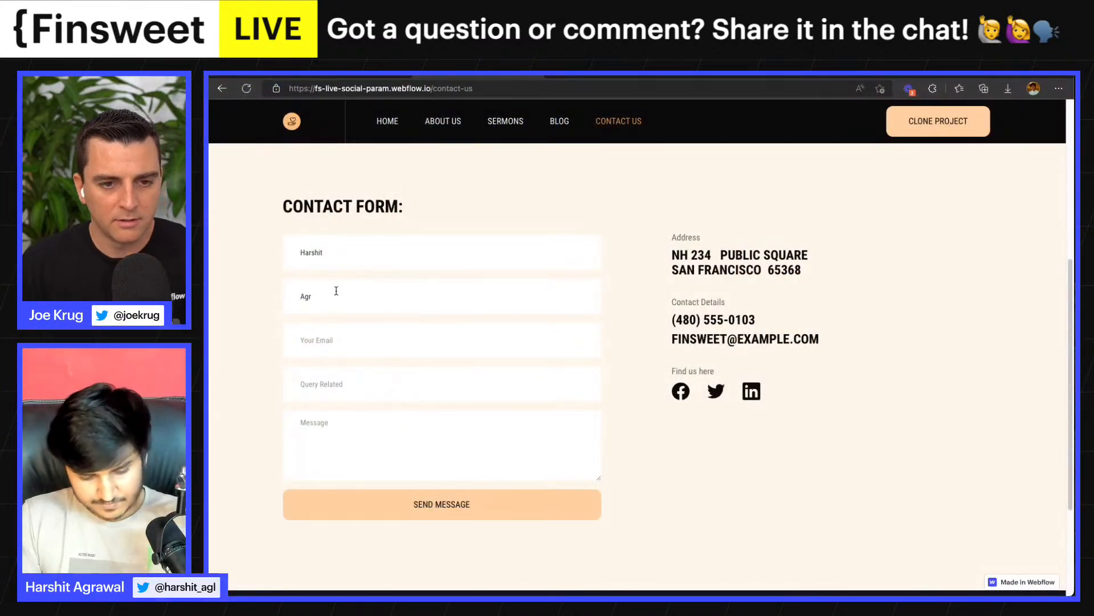
pyautogui.write('awal')
# - Fill in the contact form's email field with a test address
pyautogui.click(330, 342)
pyautogui.write('test')
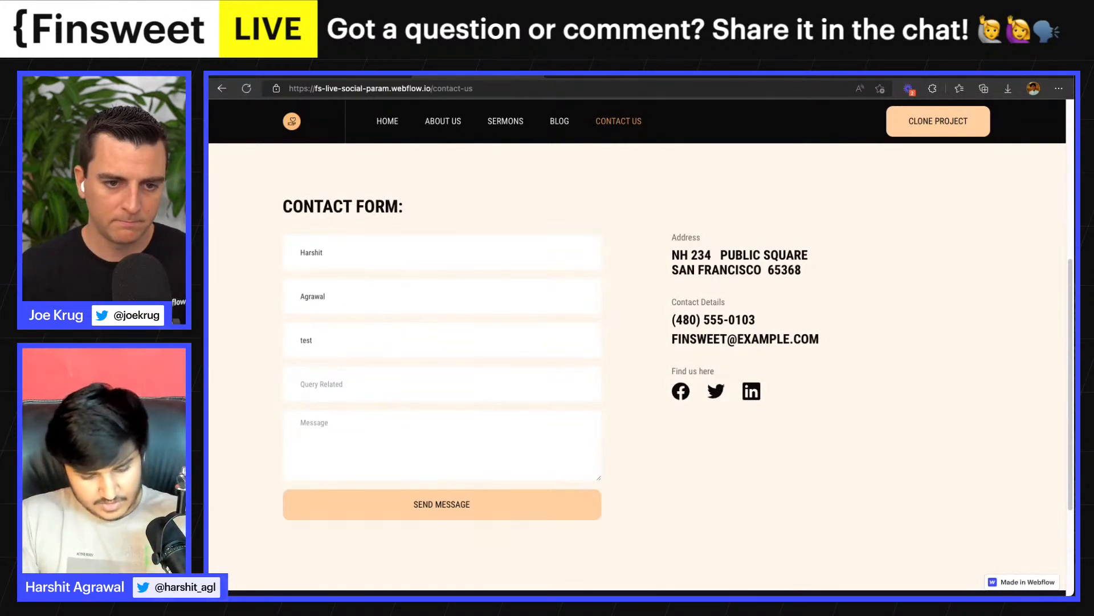
pyautogui.write('@gmail.')
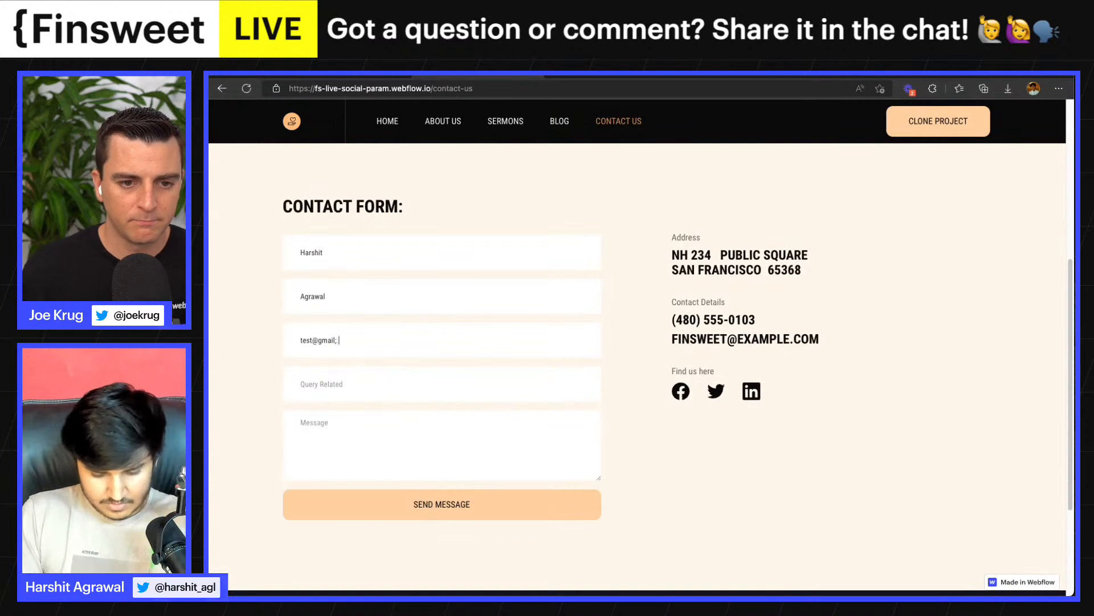
pyautogui.write('.com')
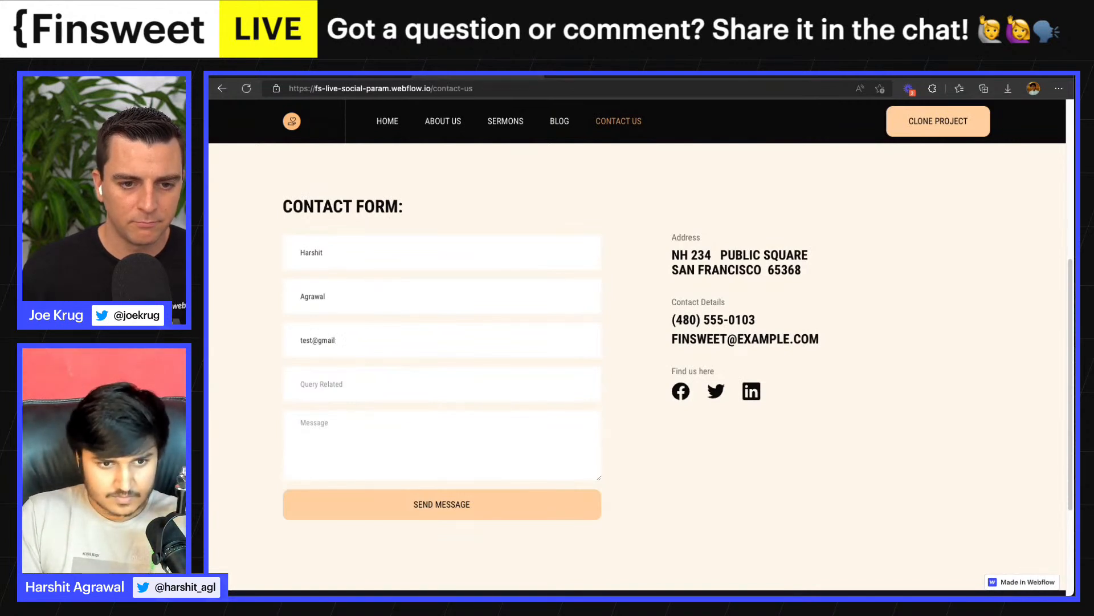
pyautogui.write('.com')
# - Enter "TEst" as the query and "Test" as the message, and submit the contact form
pyautogui.click(337, 383)
pyautogui.write('TEst')
pyautogui.click(334, 415)
pyautogui.write('T')
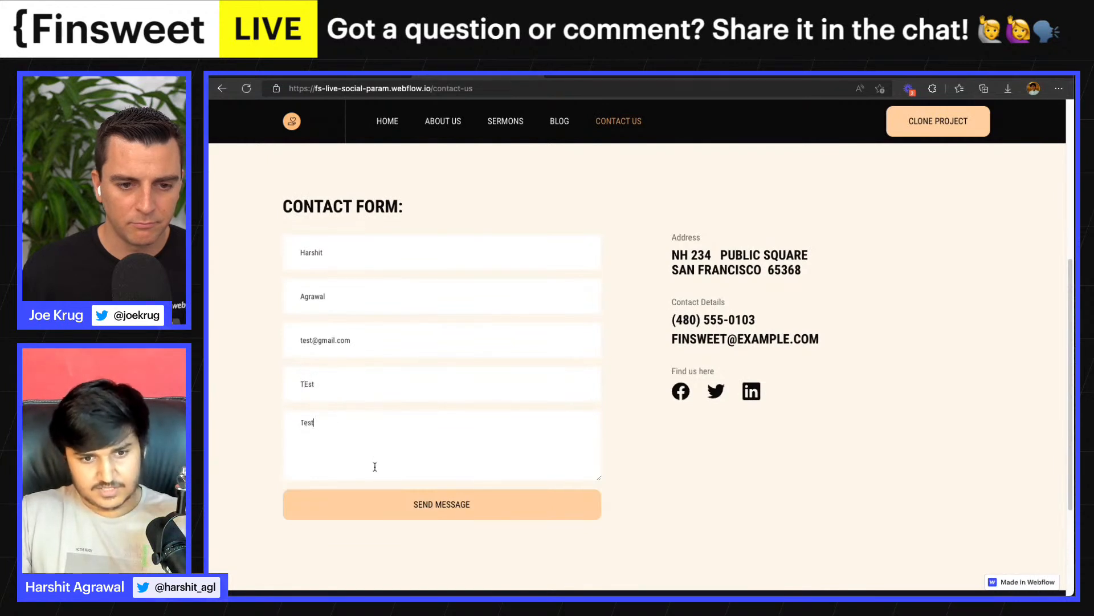
pyautogui.write('est')
pyautogui.click(381, 497)
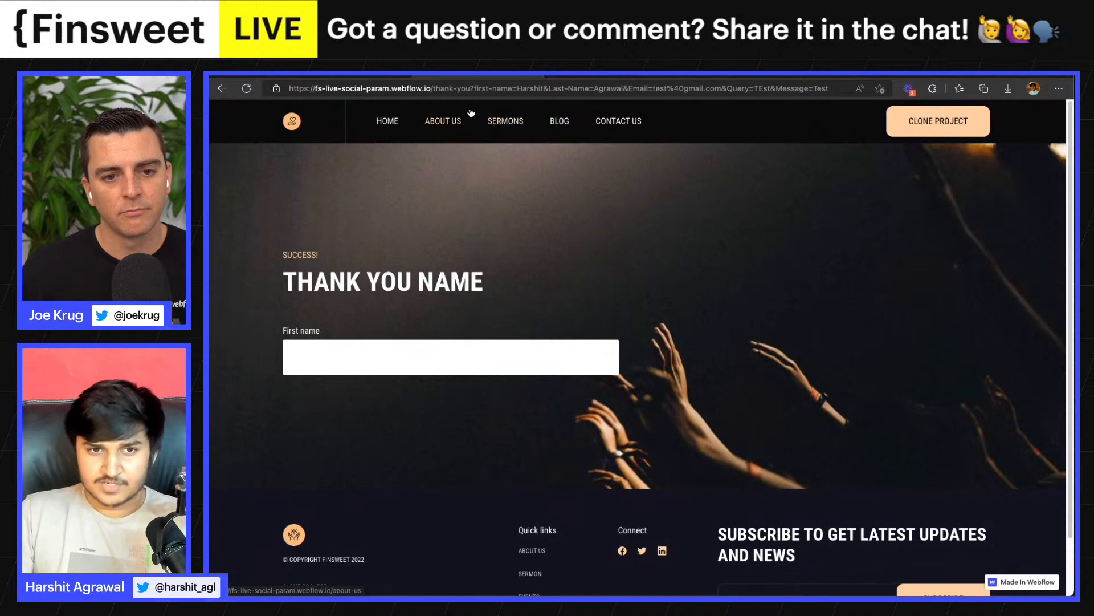
# - Examine the form parameters in the live Thank you page's URL, then its heading and First name input
pyautogui.moveTo(431, 88); pyautogui.dragTo(460, 88)
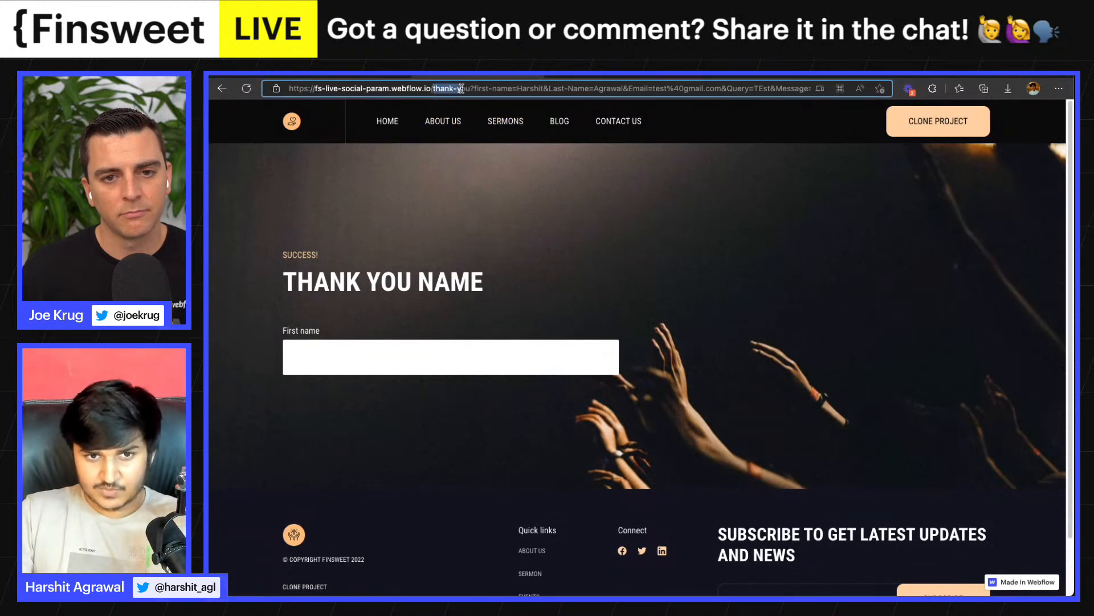
pyautogui.click(510, 87)
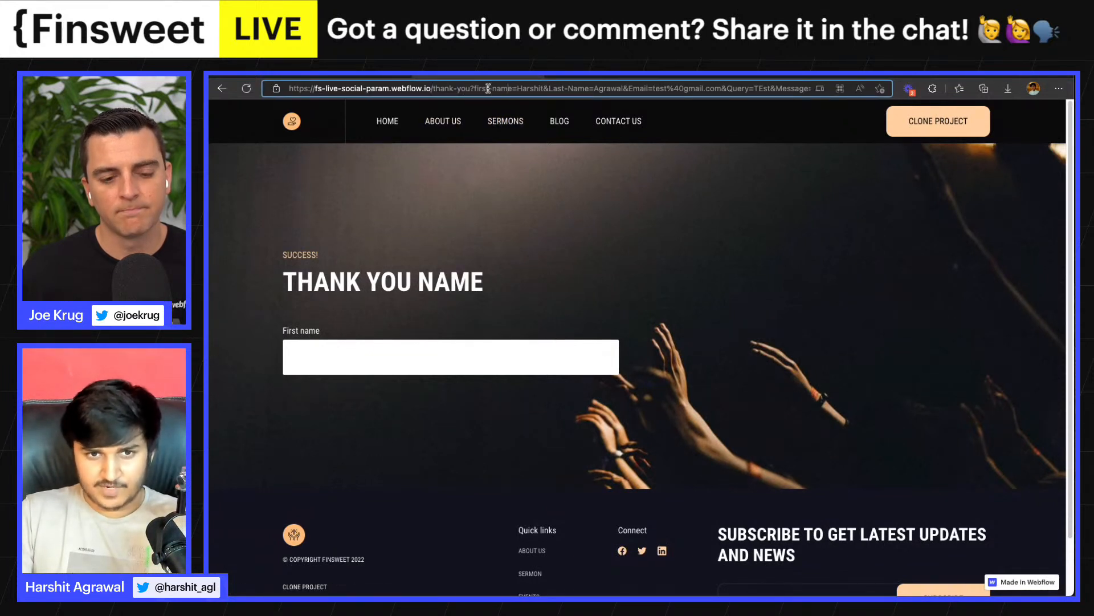
pyautogui.moveTo(476, 86); pyautogui.dragTo(540, 90)
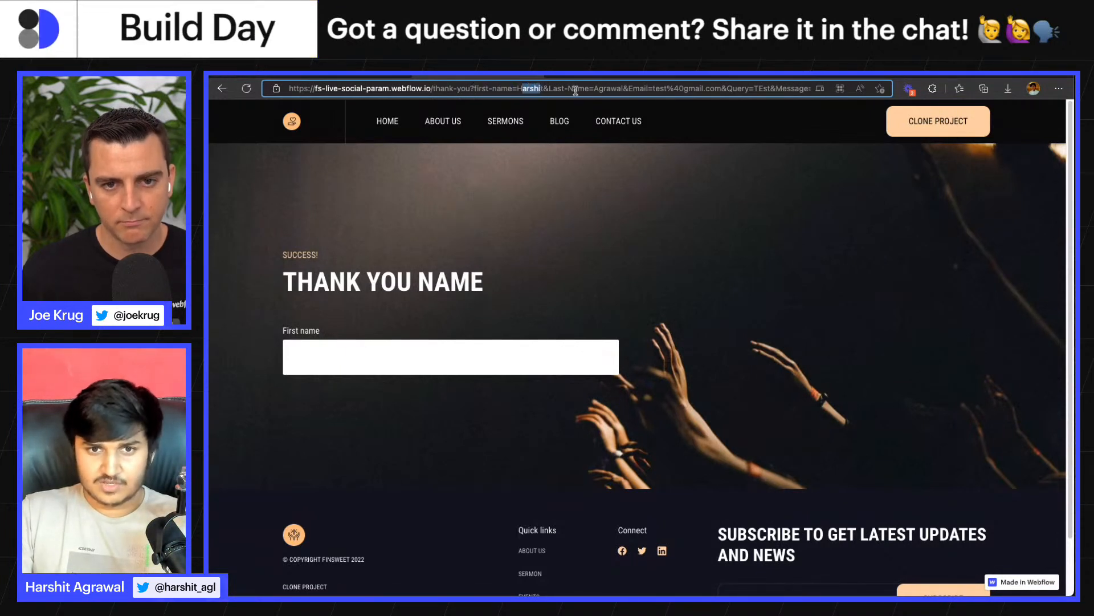
pyautogui.click(550, 89)
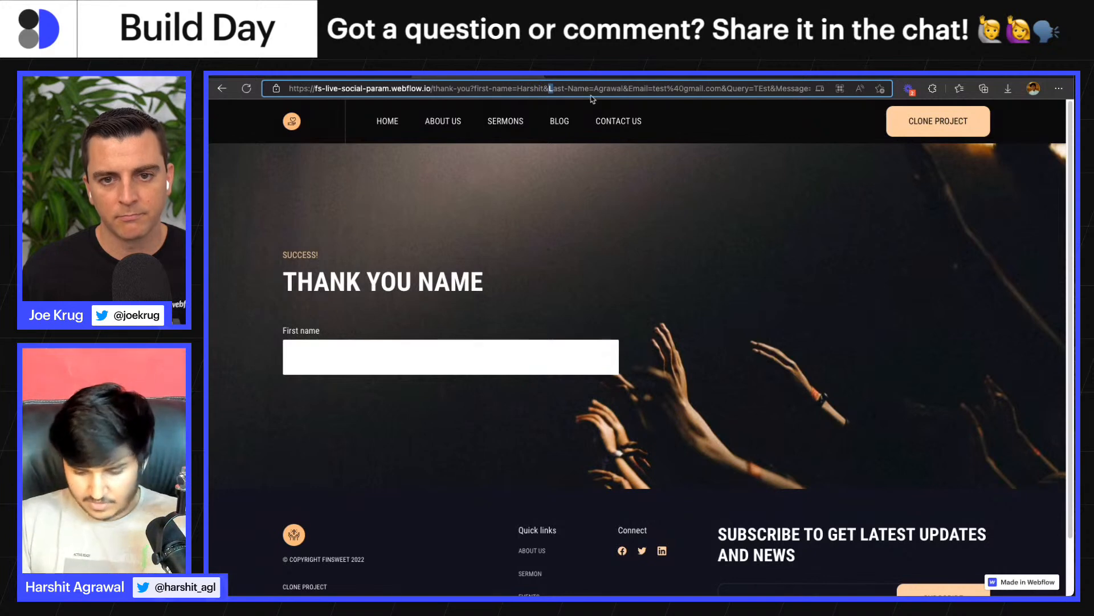
pyautogui.press('super+plus')
pyautogui.press('super+plus')
pyautogui.press('super+minus')
pyautogui.press('super+minus')
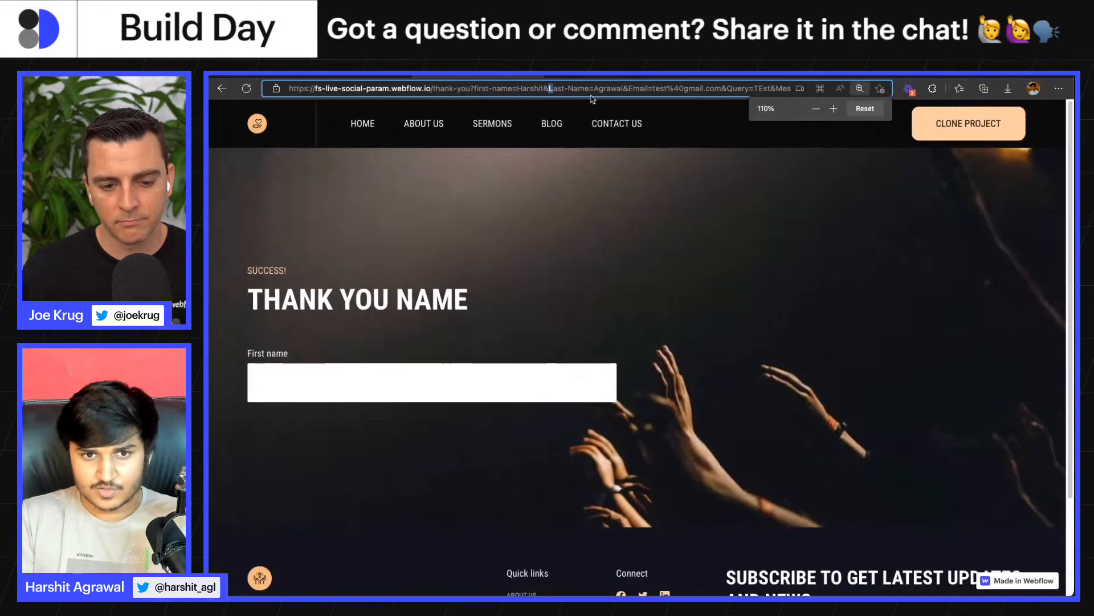
pyautogui.press('End')
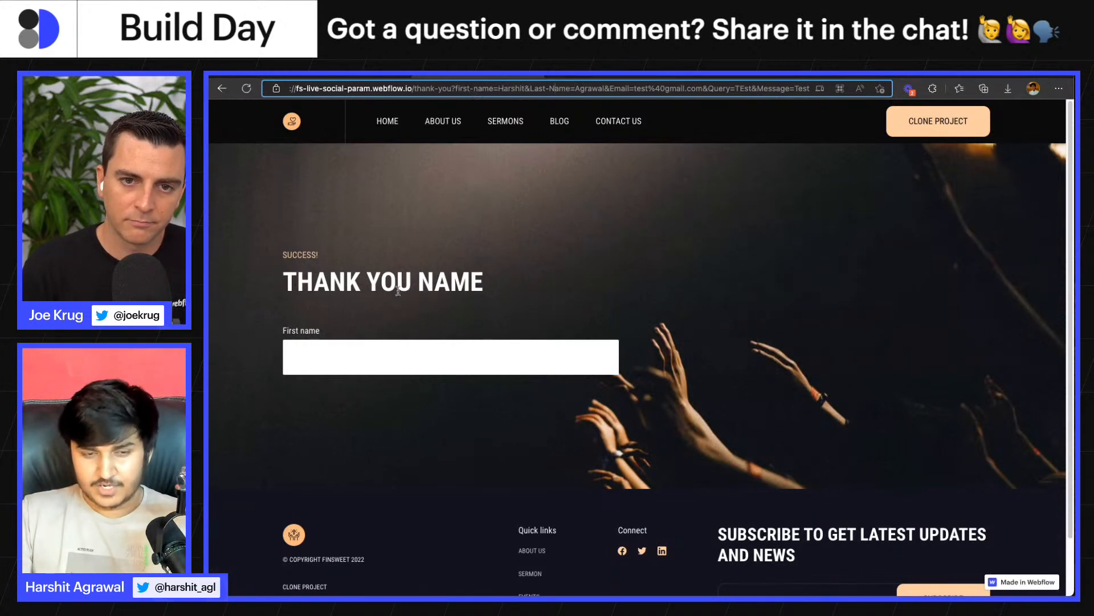
pyautogui.click(395, 361)
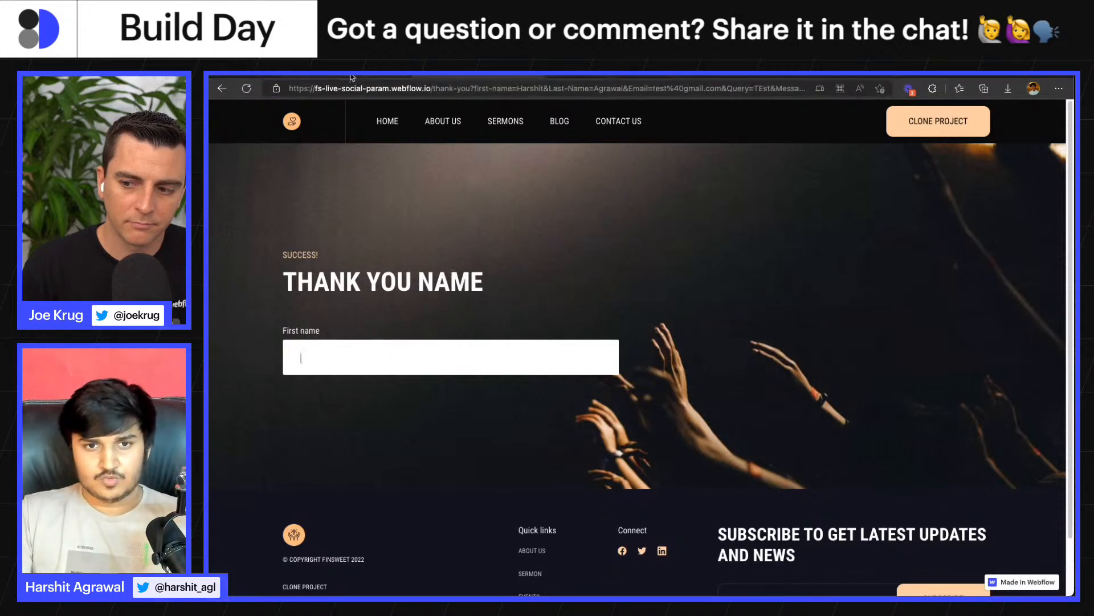
# - Copy the attribute name fs-queryparam-name from the Get Query Param Value documentation
pyautogui.click(589, 77)
pyautogui.click(501, 405)
pyautogui.scroll(-1, 541, 175)
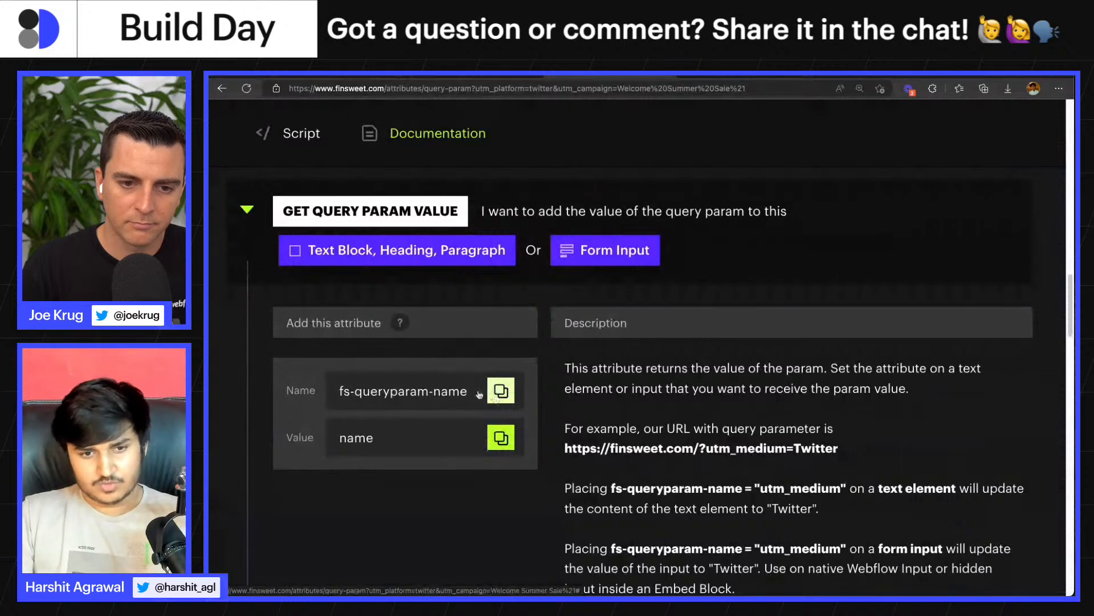
pyautogui.click(499, 391)
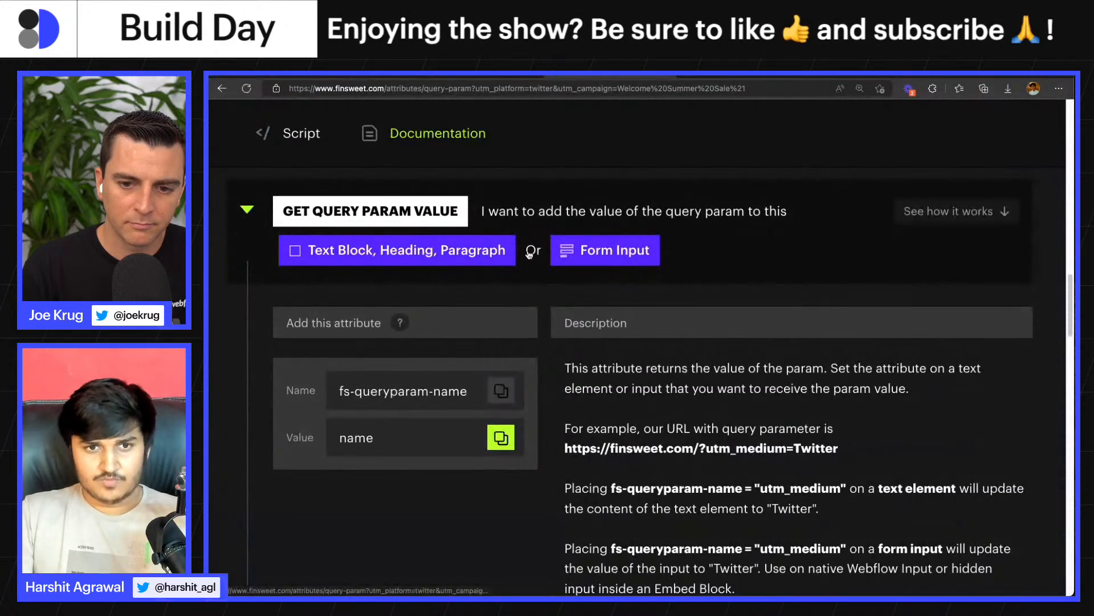
# - Open the Contact Us page in the Webflow Designer and check the Name setting of the contact form's first input
pyautogui.click(485, 79)
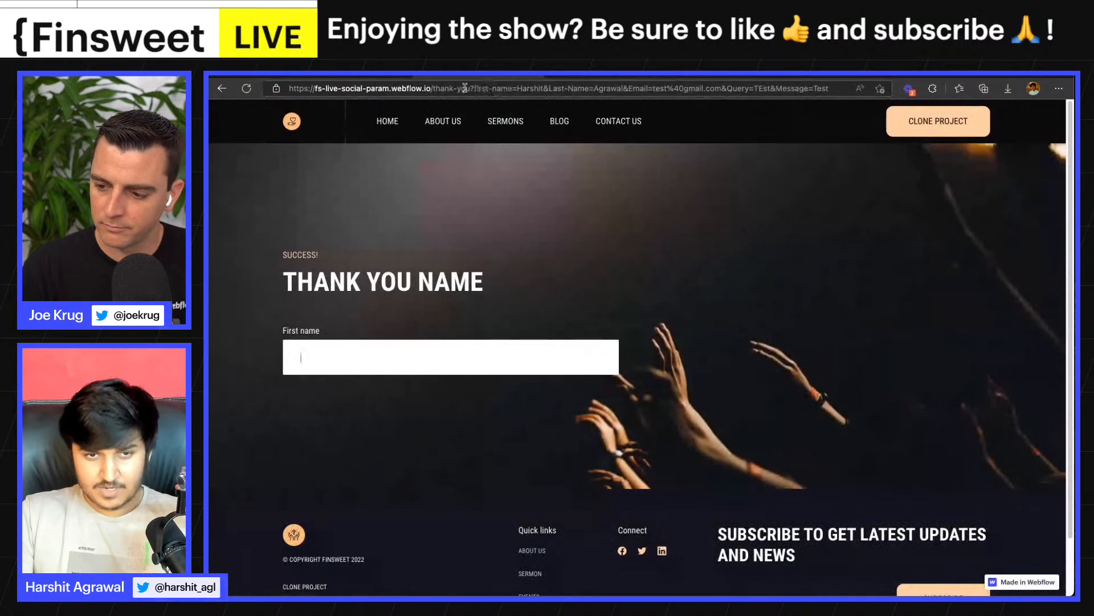
pyautogui.click(342, 77)
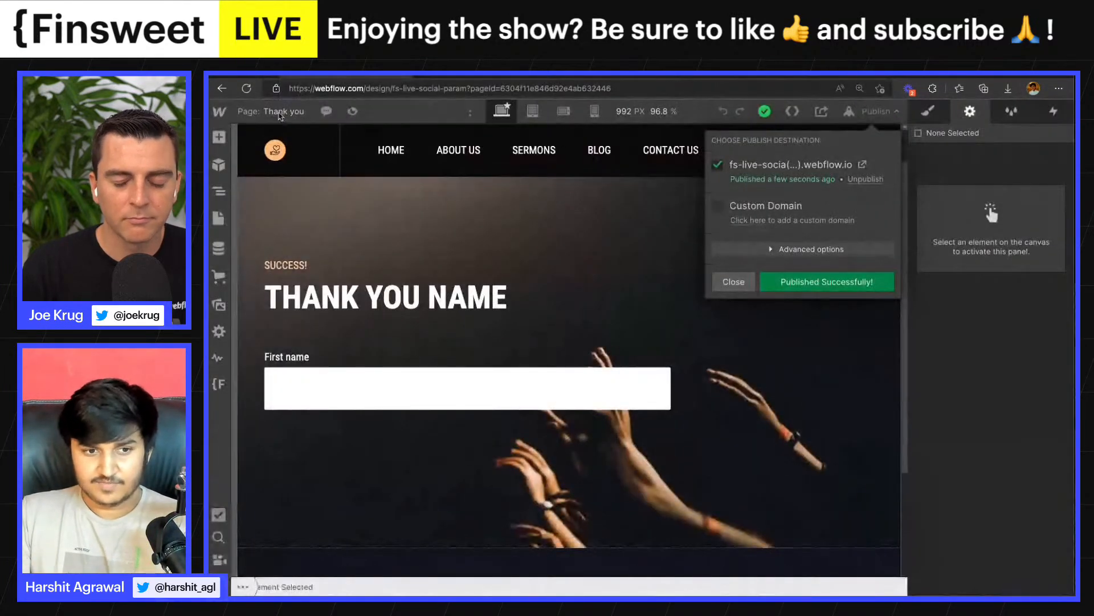
pyautogui.click(279, 112)
pyautogui.click(303, 305)
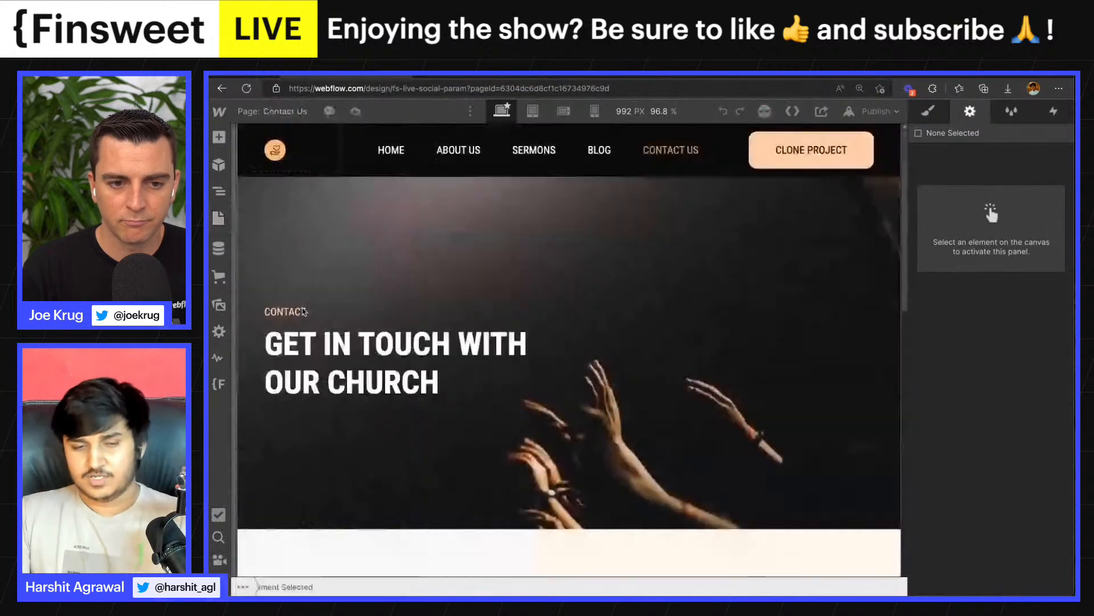
pyautogui.scroll(-10, 505, 234)
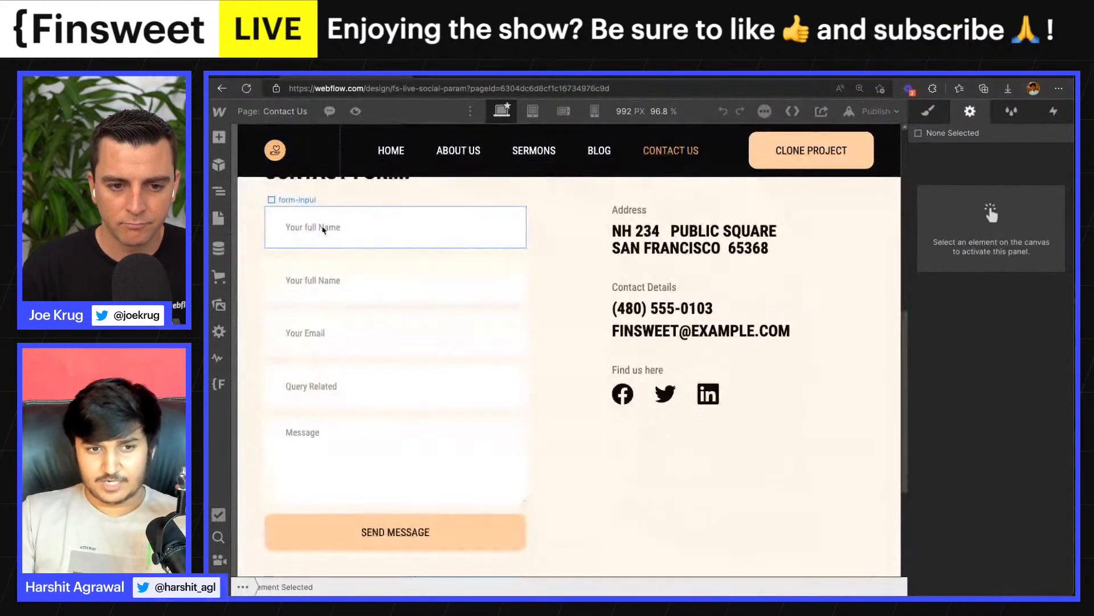
pyautogui.click(322, 229)
pyautogui.moveTo(994, 349); pyautogui.dragTo(939, 357)
pyautogui.click(939, 356)
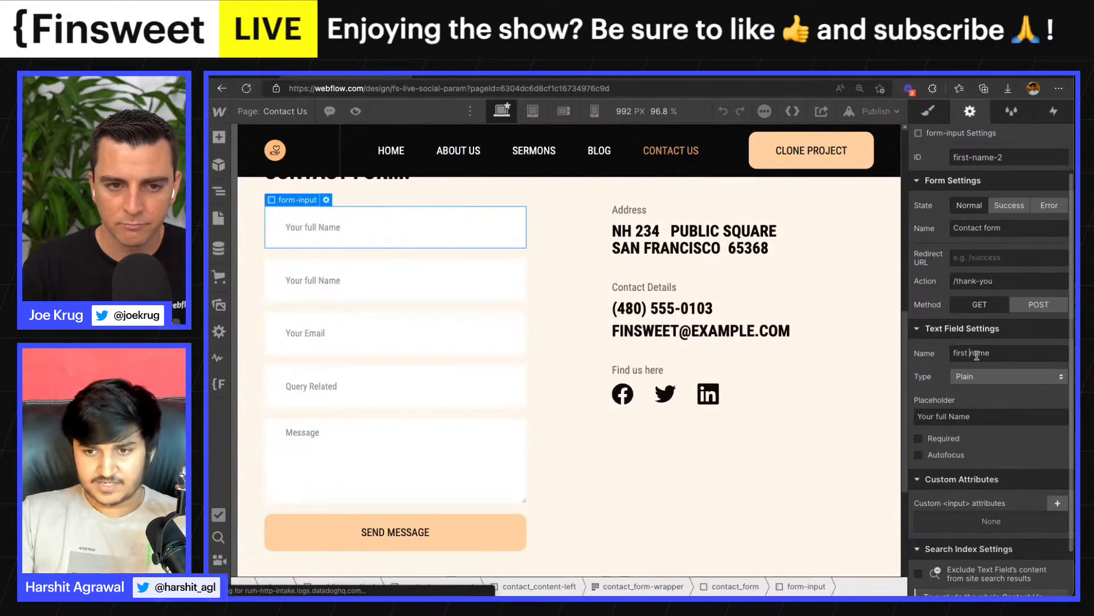
pyautogui.moveTo(1005, 350); pyautogui.dragTo(919, 355)
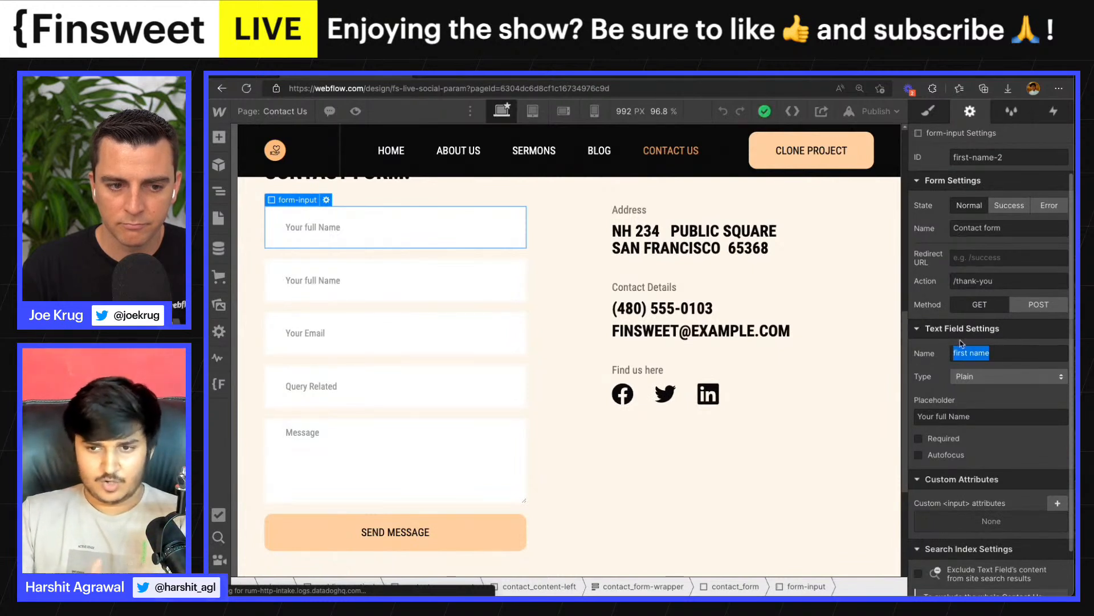